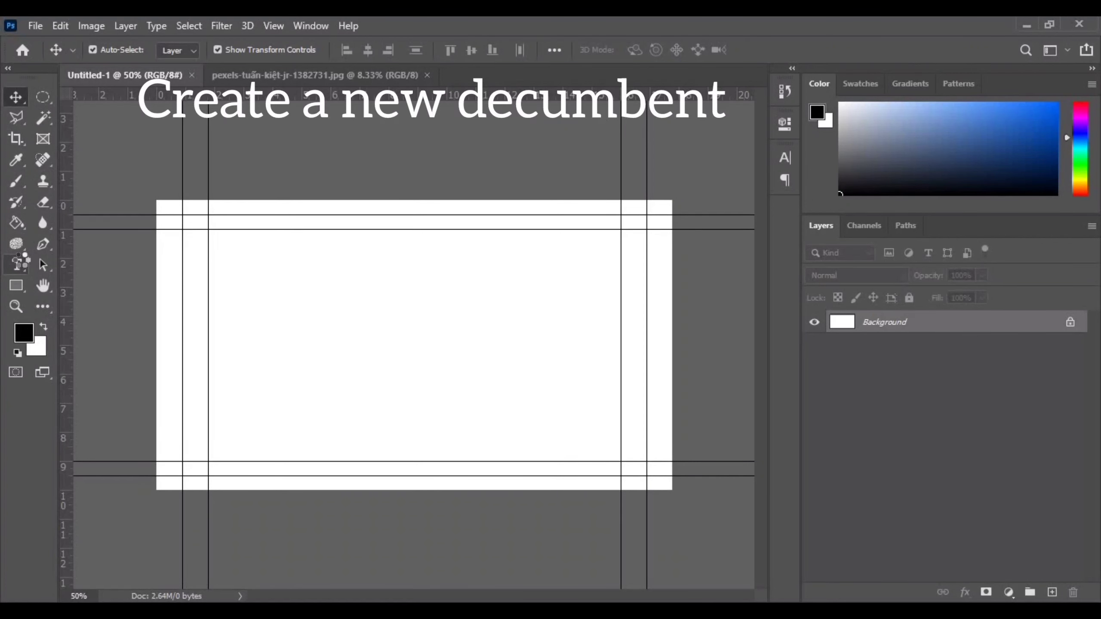
# - Type a capital T with the Horizontal Type Tool near the top of the canvas
pyautogui.rightClick(20, 264)
pyautogui.click(172, 262)
pyautogui.click(374, 313)
pyautogui.press('BackSpace')
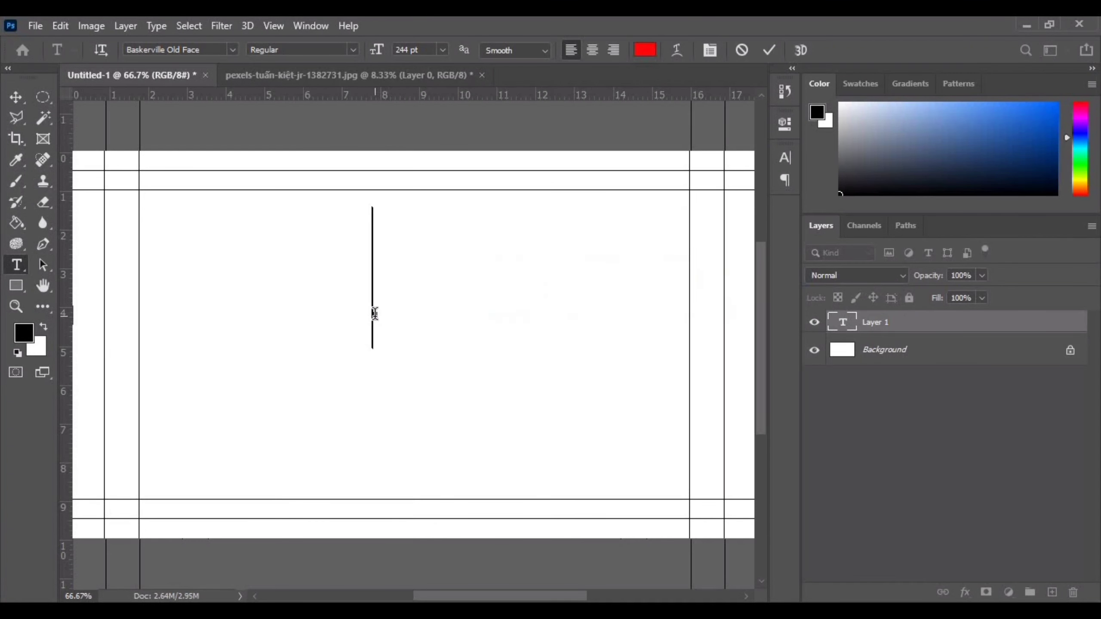
pyautogui.write('t')
pyautogui.press('BackSpace')
pyautogui.write('T')
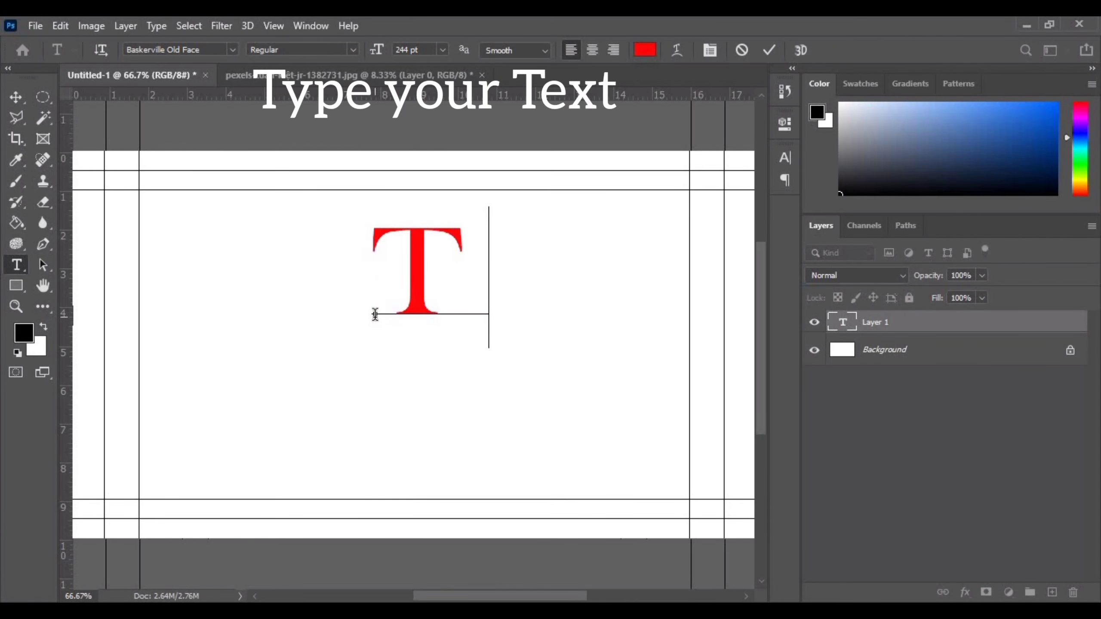
# - Make the T black at 387 pt and commit the text
pyautogui.moveTo(375, 314); pyautogui.dragTo(433, 258)
pyautogui.click(644, 50)
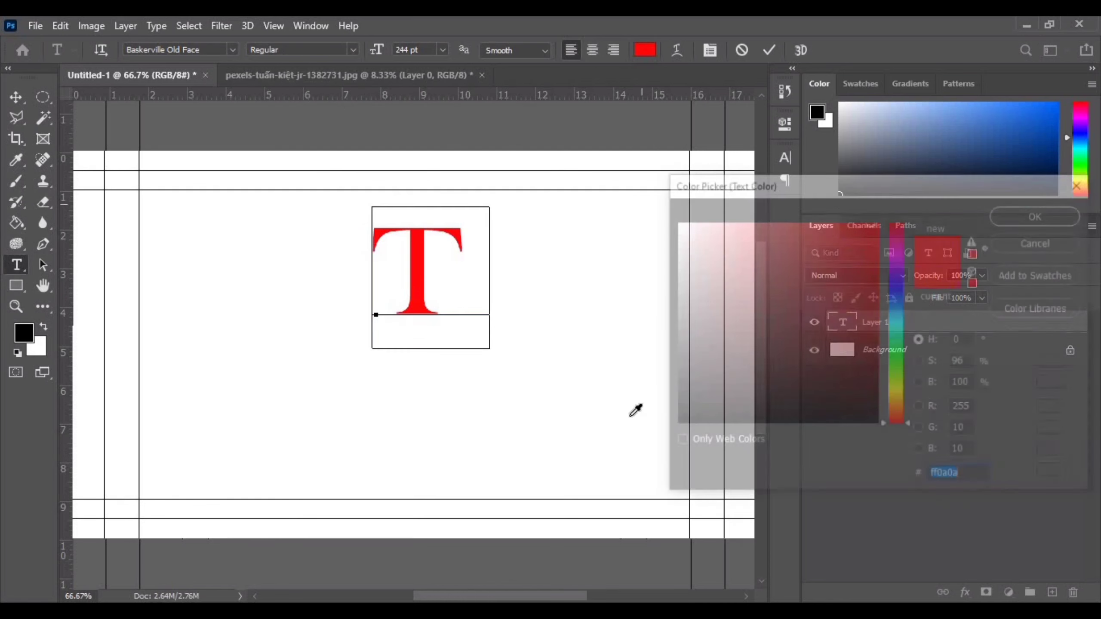
pyautogui.click(1058, 217)
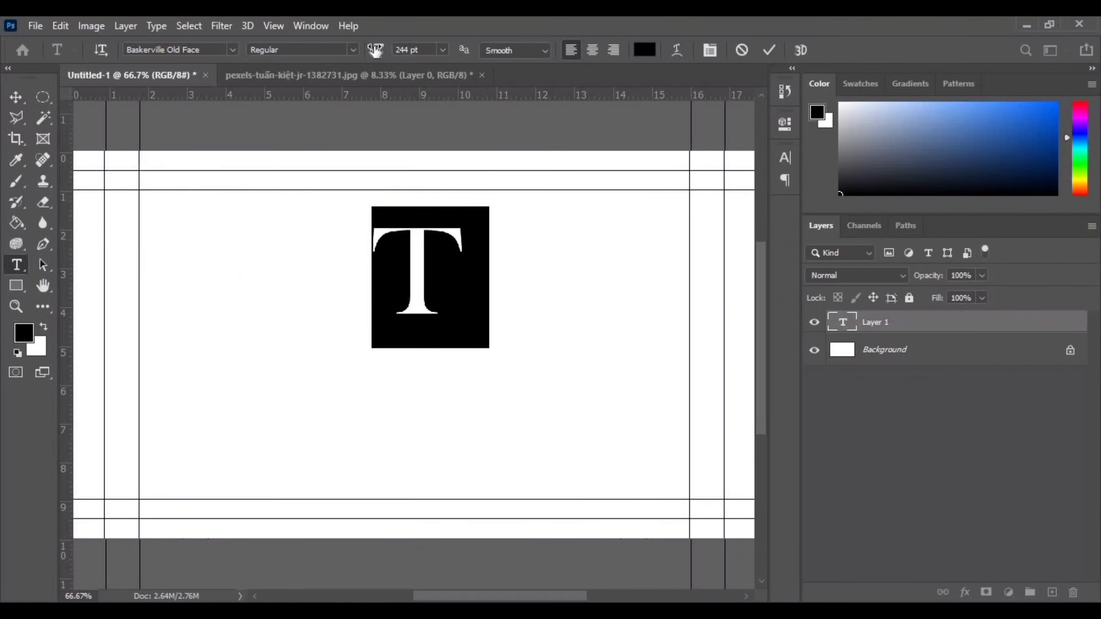
pyautogui.moveTo(376, 50); pyautogui.dragTo(491, 49)
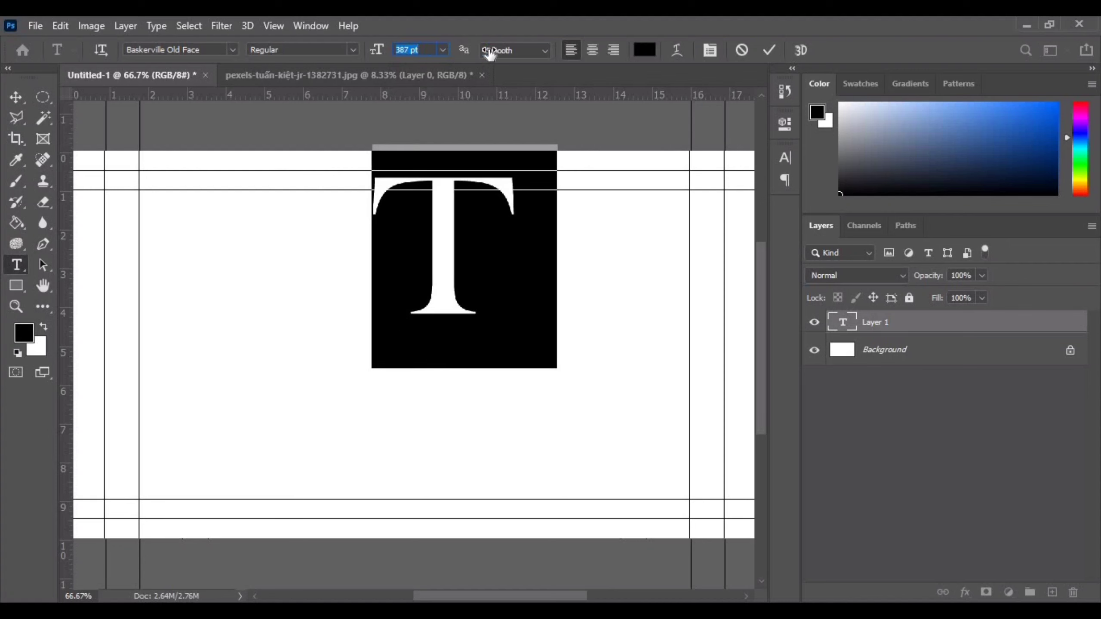
pyautogui.click(769, 51)
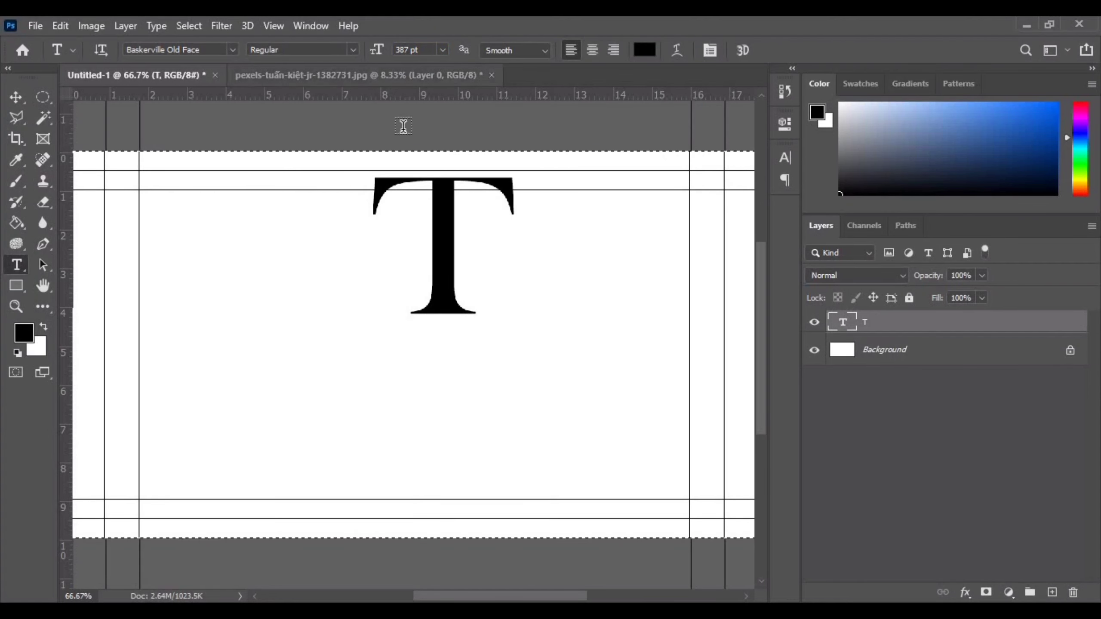
# - Centre the T horizontally and vertically on the canvas
pyautogui.hotkey('ctrl', 'a')
pyautogui.click(16, 97)
pyautogui.click(369, 50)
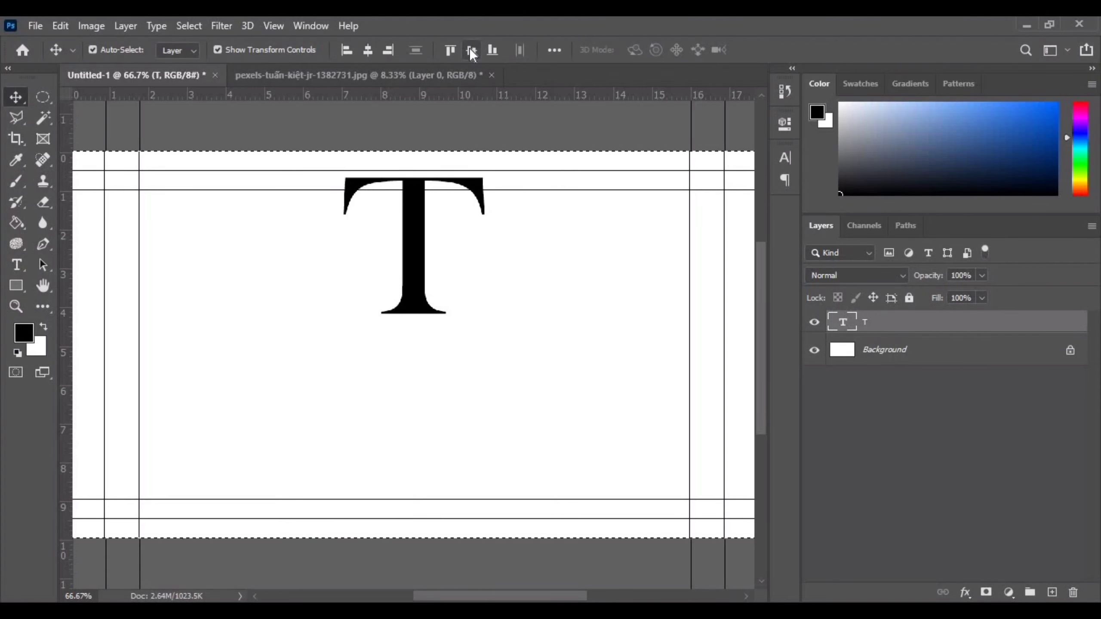
pyautogui.click(472, 50)
pyautogui.hotkey('ctrl', 'd')
# - Enlarge the T from its corner, move it higher and recentre it horizontally
pyautogui.hotkey('ctrl', '-')
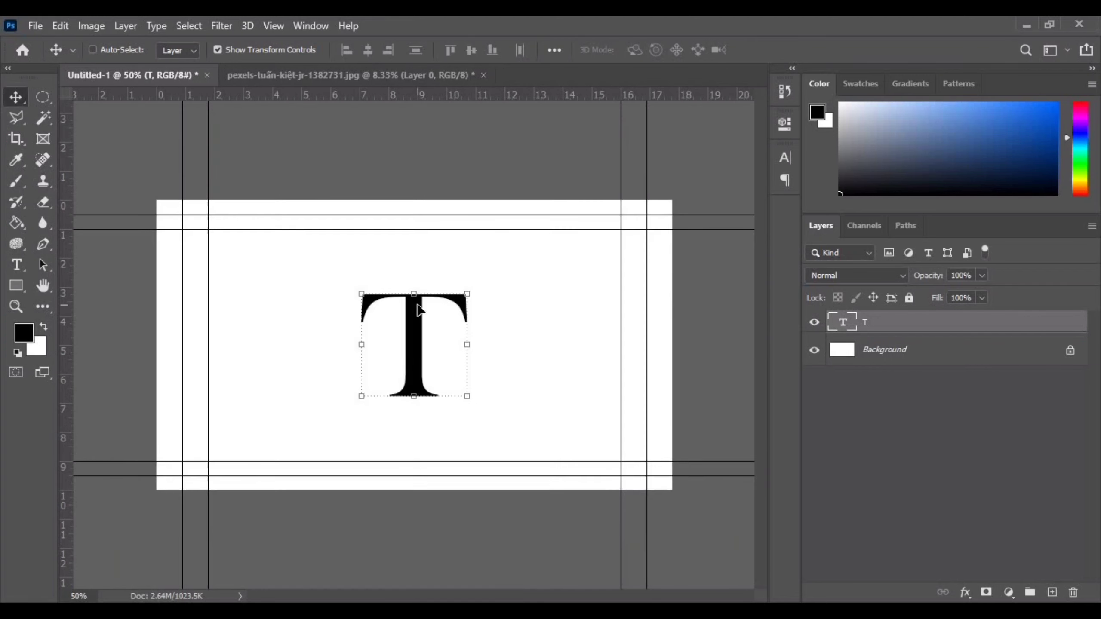
pyautogui.moveTo(467, 295); pyautogui.dragTo(516, 275)
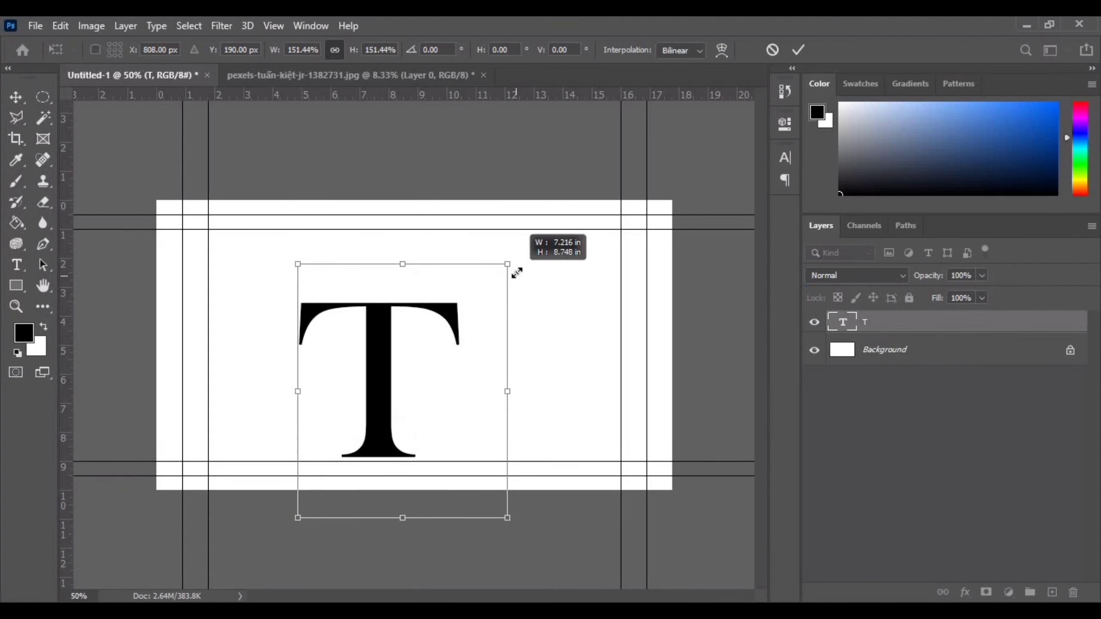
pyautogui.click(797, 50)
pyautogui.moveTo(390, 356); pyautogui.dragTo(417, 320)
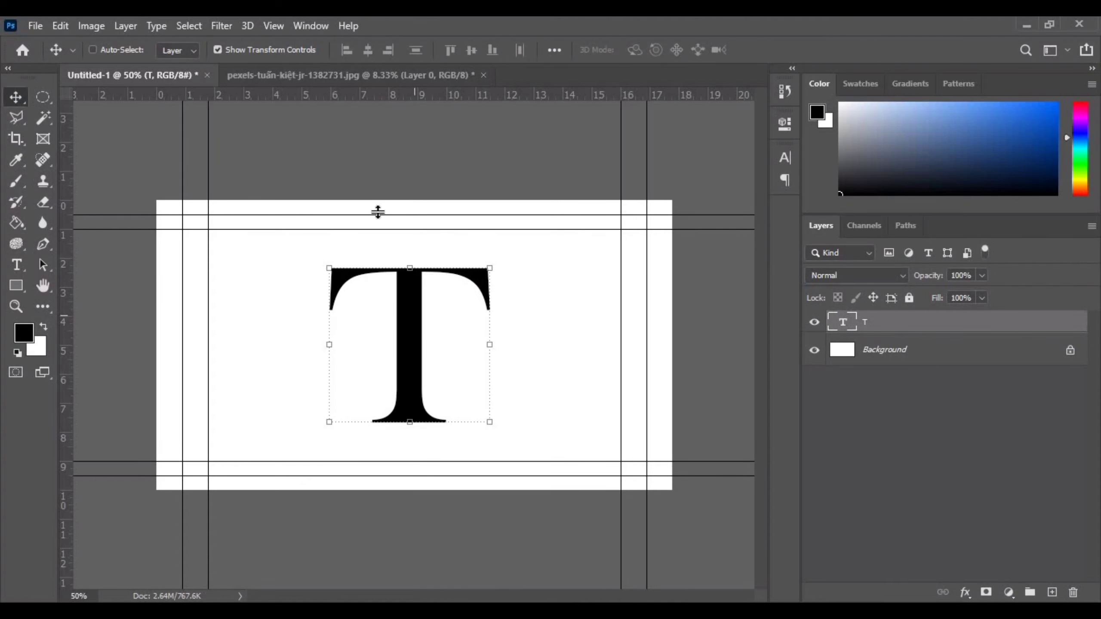
pyautogui.hotkey('ctrl', 'a')
pyautogui.click(368, 50)
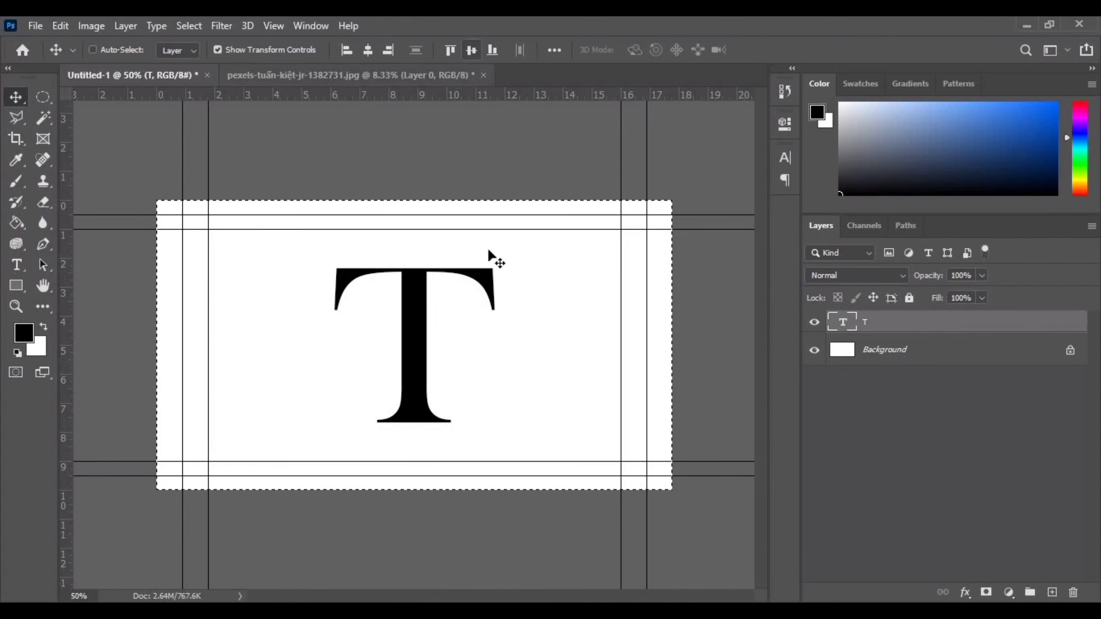
pyautogui.hotkey('ctrl', 'd')
pyautogui.click(471, 321)
# - Bring the woman's photo into Untitled-1 and shrink it over the T
pyautogui.click(318, 77)
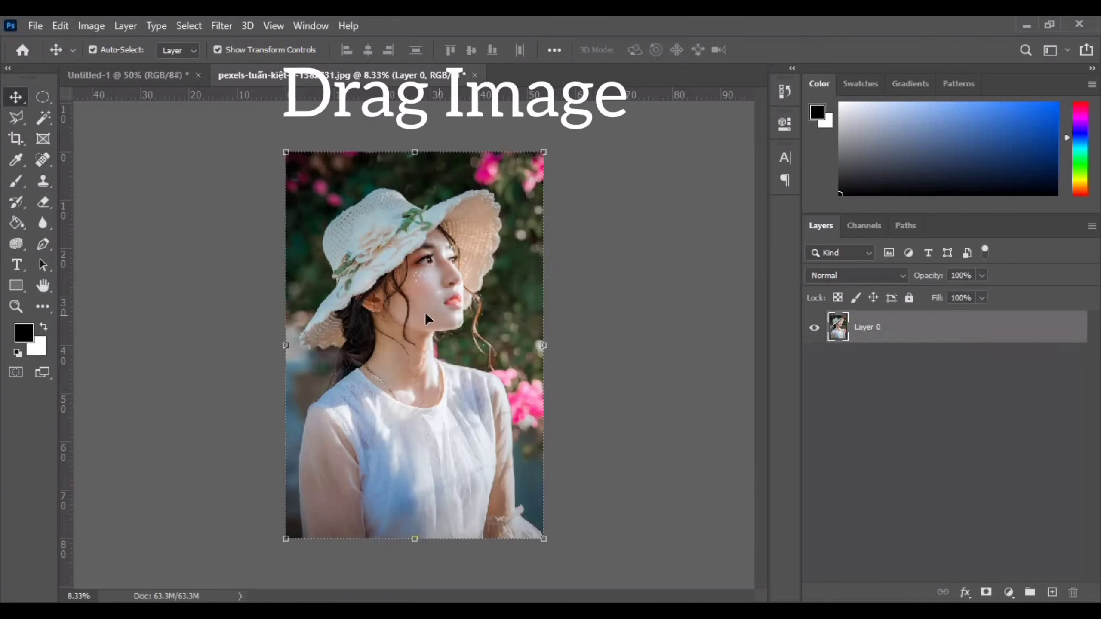
pyautogui.moveTo(423, 317)
pyautogui.mouseDown()
pyautogui.moveTo(133, 81)
pyautogui.moveTo(411, 350)
pyautogui.mouseUp()
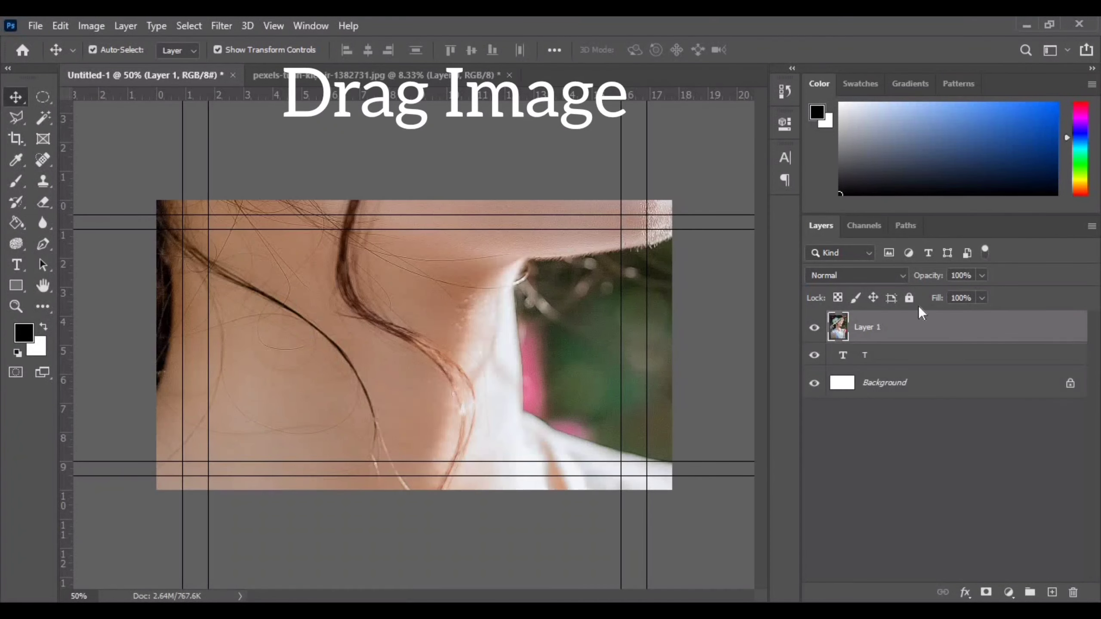
pyautogui.rightClick(919, 327)
pyautogui.click(781, 167)
pyautogui.hotkey('ctrl', '-')
pyautogui.hotkey('ctrl', '-')
pyautogui.hotkey('ctrl', '-')
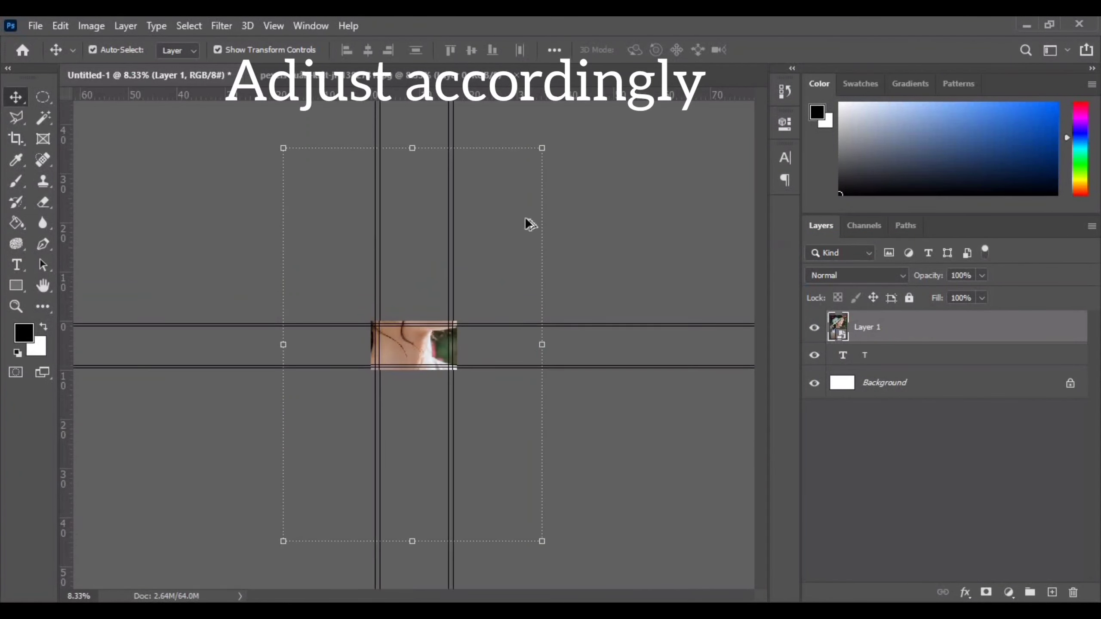
pyautogui.moveTo(543, 148); pyautogui.dragTo(474, 342)
pyautogui.hotkey('ctrl', '+')
pyautogui.hotkey('ctrl', '+')
pyautogui.hotkey('ctrl', '+')
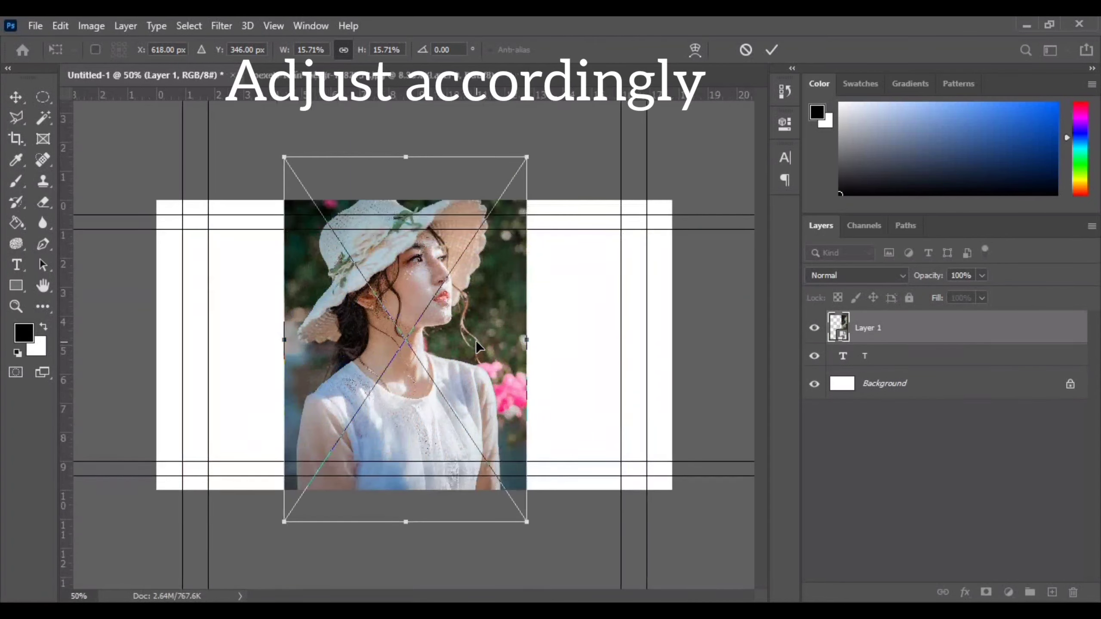
pyautogui.moveTo(527, 157); pyautogui.dragTo(495, 292)
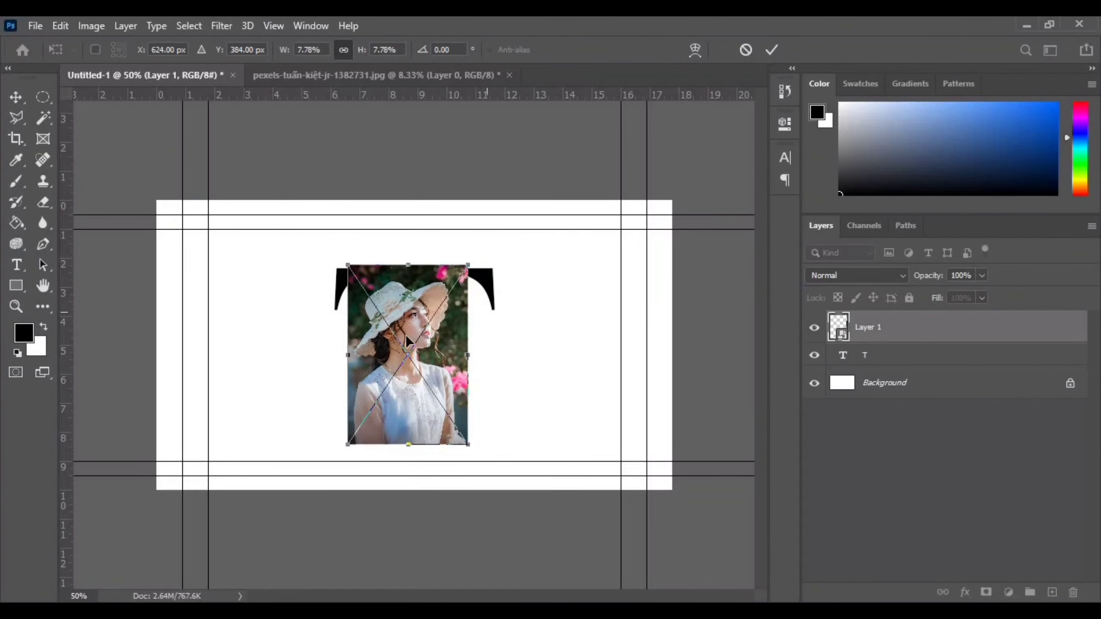
pyautogui.moveTo(396, 336)
pyautogui.mouseDown()
pyautogui.moveTo(423, 340)
pyautogui.moveTo(410, 340)
pyautogui.mouseUp()
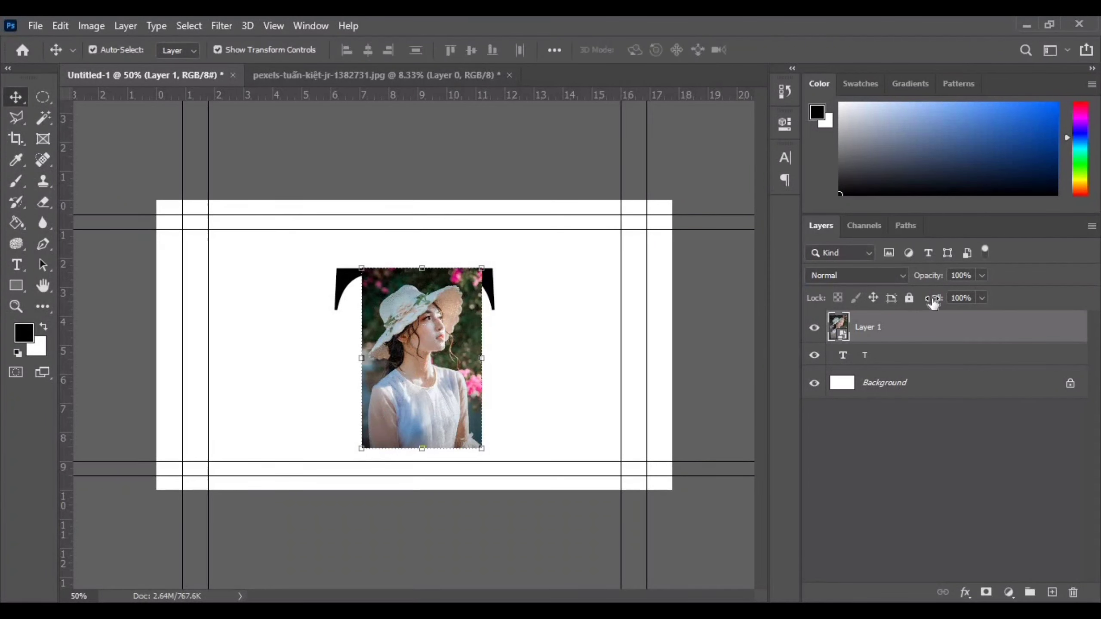
pyautogui.click(981, 298)
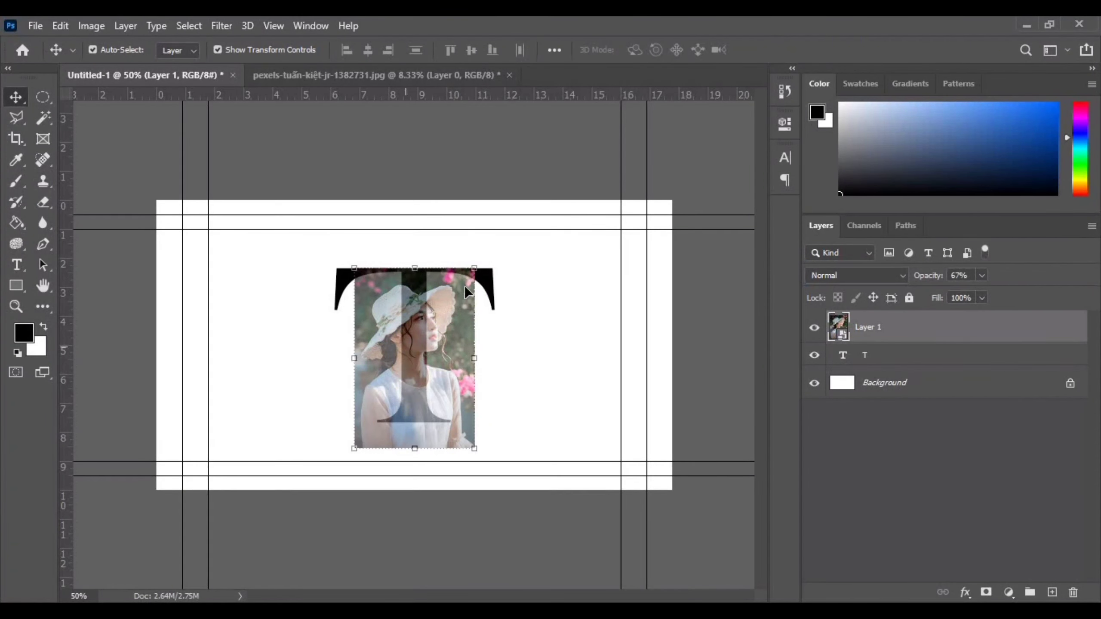
# - Rescale the photo to cover the T and restore it to 100% opacity
pyautogui.hotkey('ctrl', 't')
pyautogui.moveTo(482, 268)
pyautogui.mouseDown()
pyautogui.moveTo(490, 240)
pyautogui.moveTo(508, 270)
pyautogui.mouseUp()
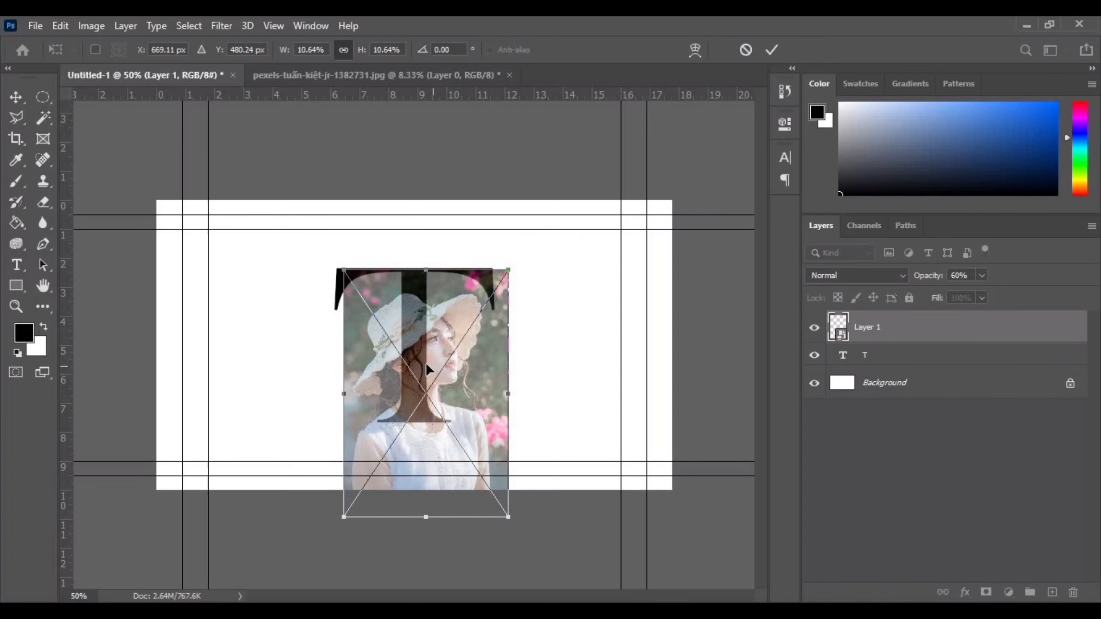
pyautogui.moveTo(425, 363)
pyautogui.mouseDown()
pyautogui.moveTo(422, 381)
pyautogui.moveTo(413, 363)
pyautogui.moveTo(424, 365)
pyautogui.mouseUp()
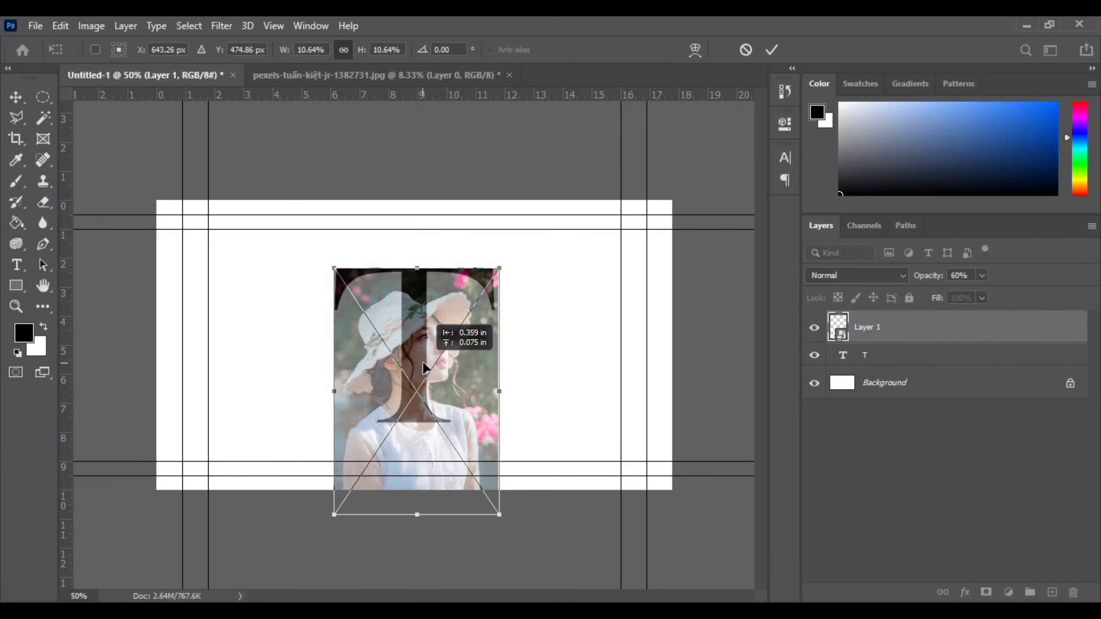
pyautogui.click(771, 49)
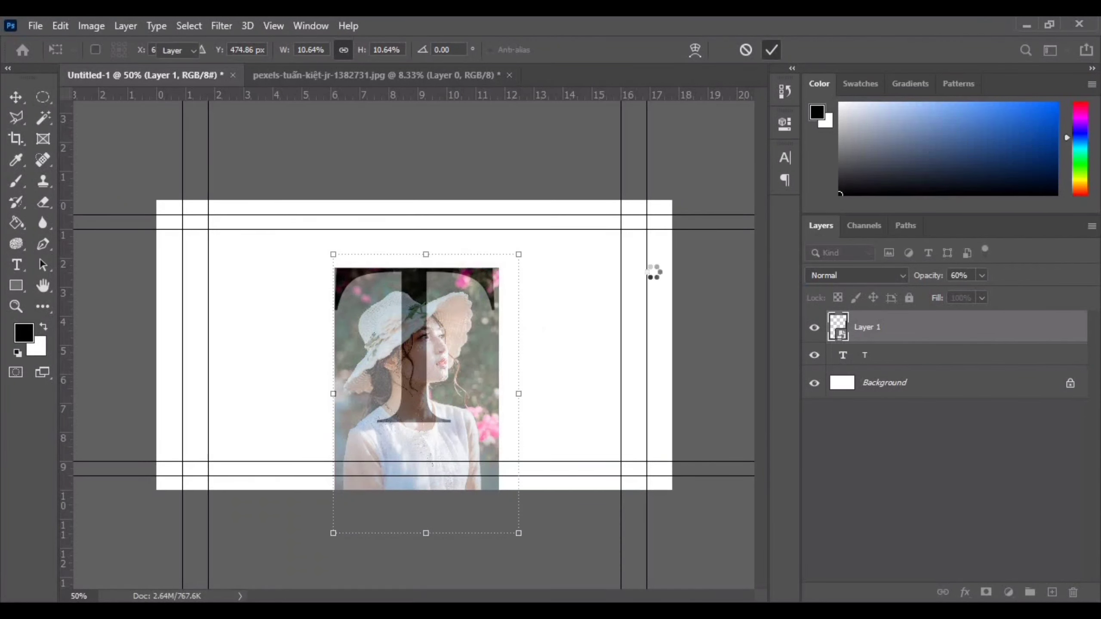
pyautogui.click(982, 275)
pyautogui.moveTo(982, 293); pyautogui.dragTo(1017, 292)
# - Clip the photo inside the T and duplicate the photo layer
pyautogui.rightClick(893, 325)
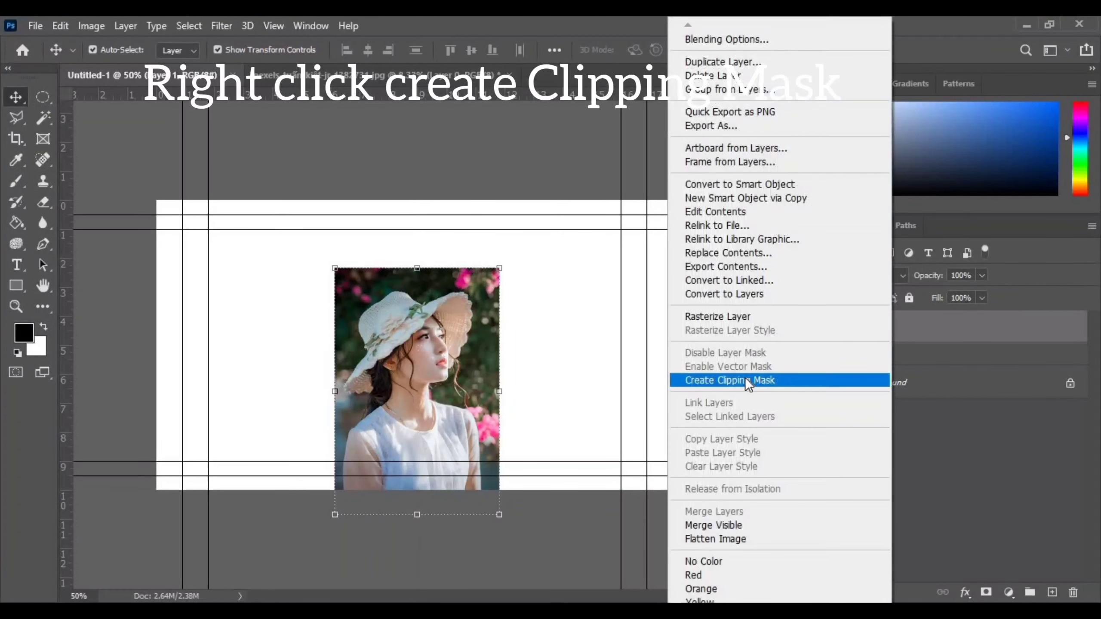
pyautogui.click(745, 377)
pyautogui.hotkey('ctrl', 'j')
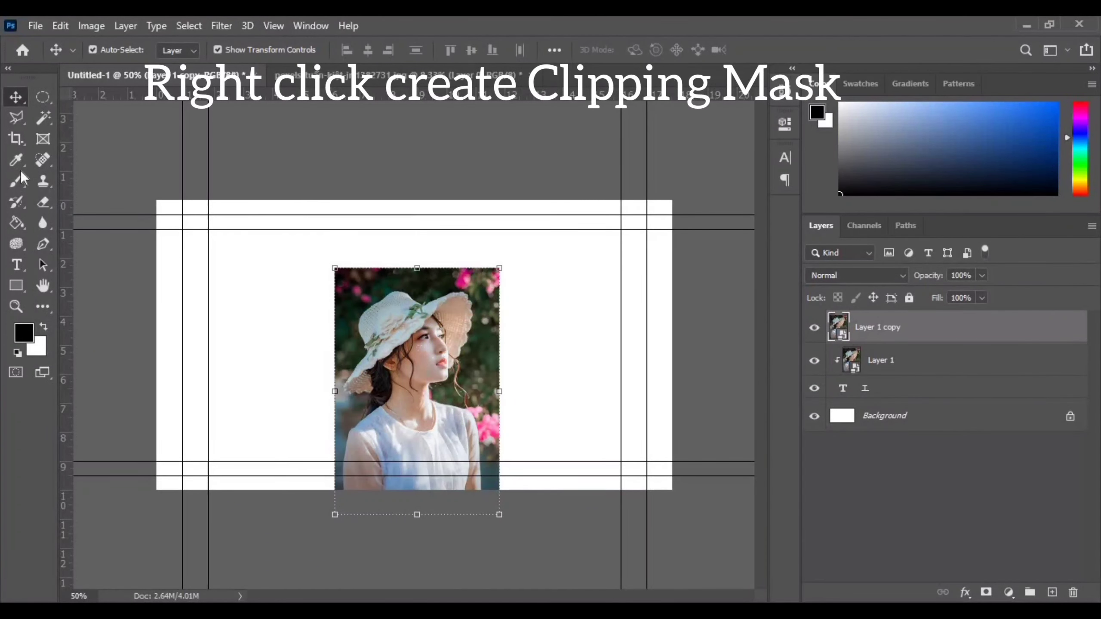
pyautogui.click(43, 118)
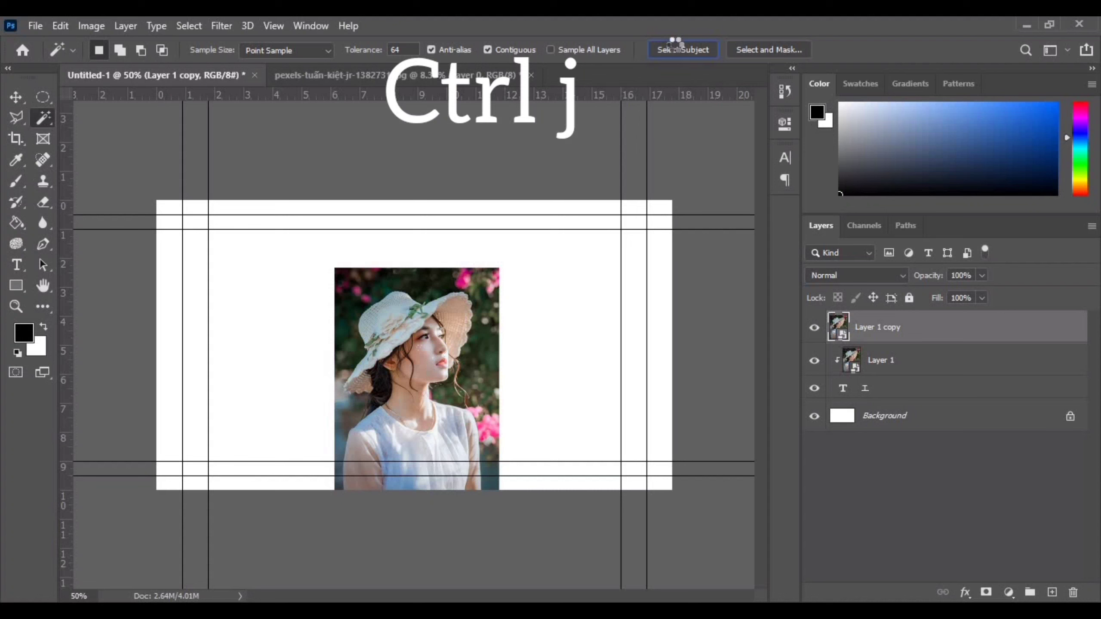
# - Mask the photo copy to the woman via Select Subject, then load and invert the T selection
pyautogui.click(676, 46)
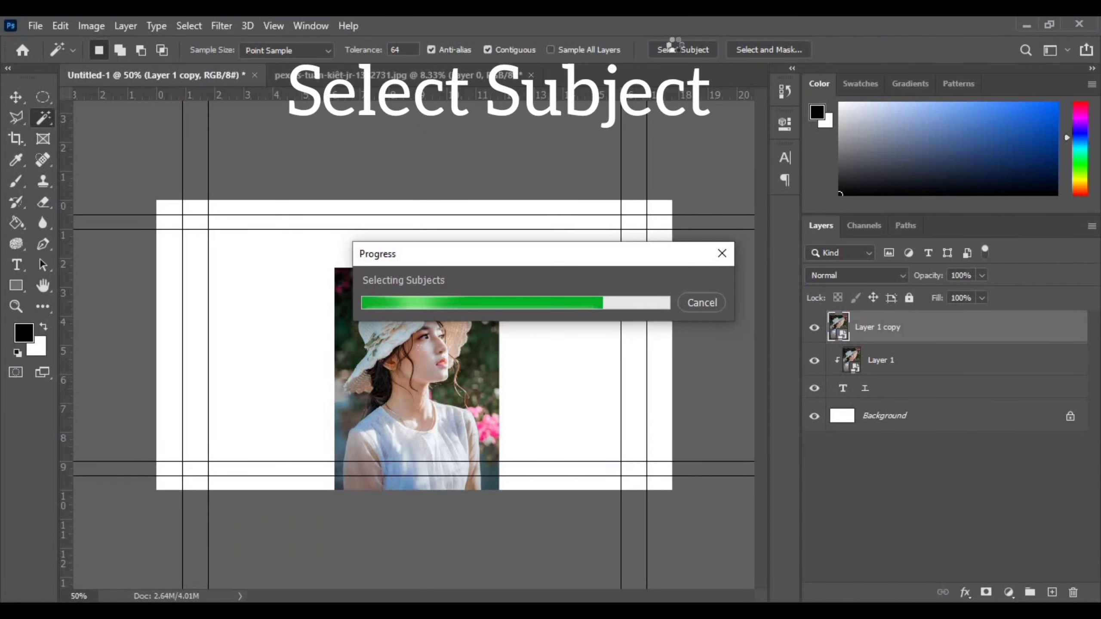
pyautogui.click(986, 592)
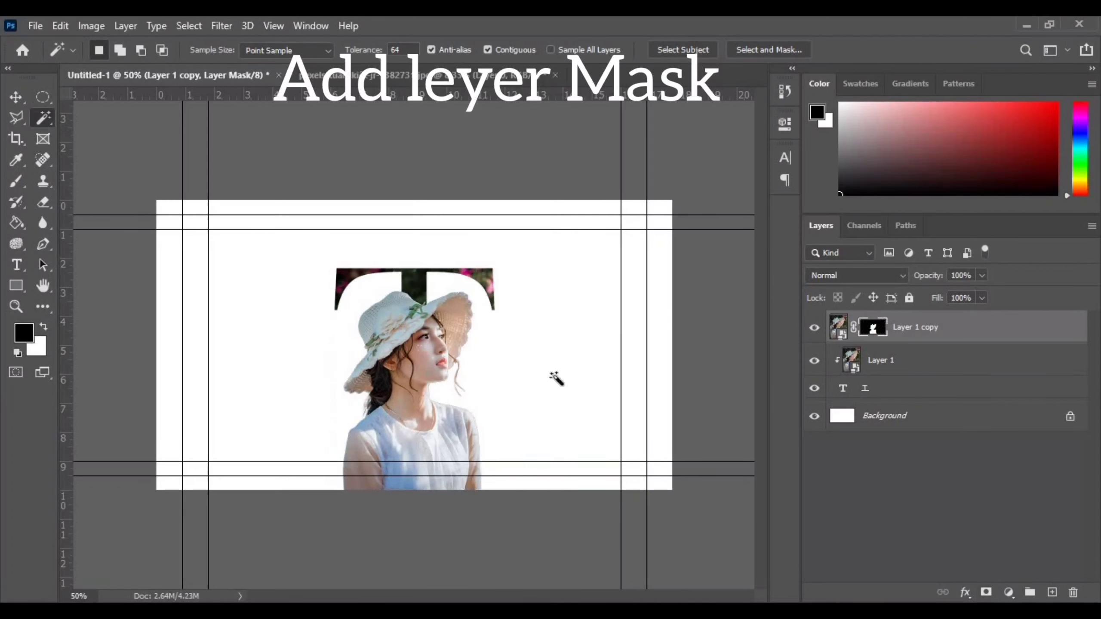
pyautogui.rightClick(841, 388)
pyautogui.click(878, 108)
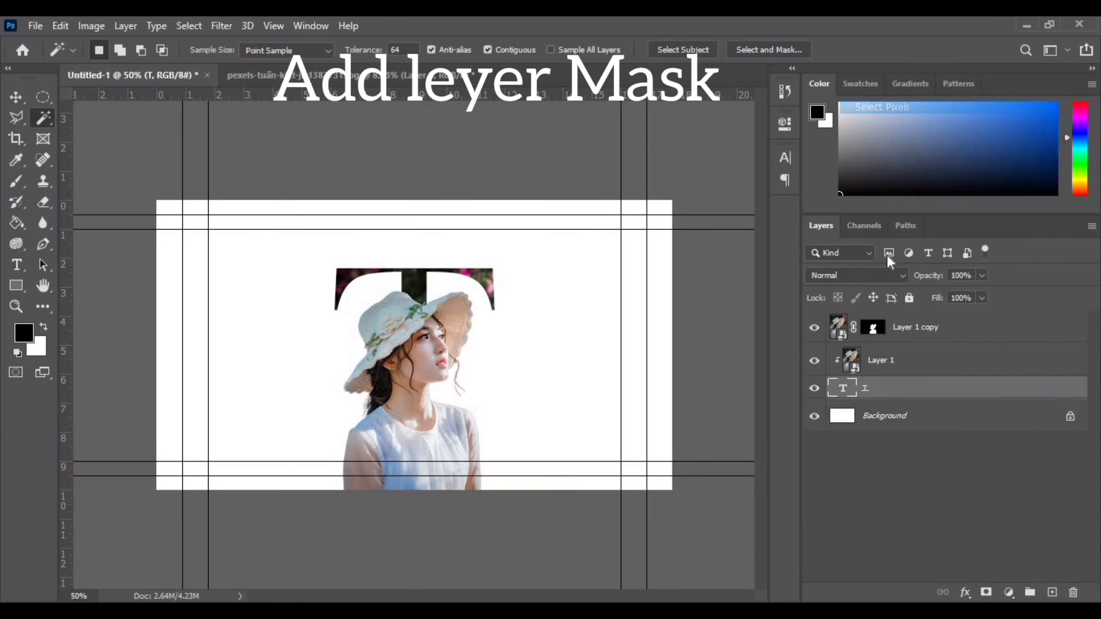
pyautogui.click(188, 25)
pyautogui.click(210, 94)
# - Paint black on the copy's layer mask with a 50 px brush to hide the shoulders outside the T
pyautogui.click(873, 327)
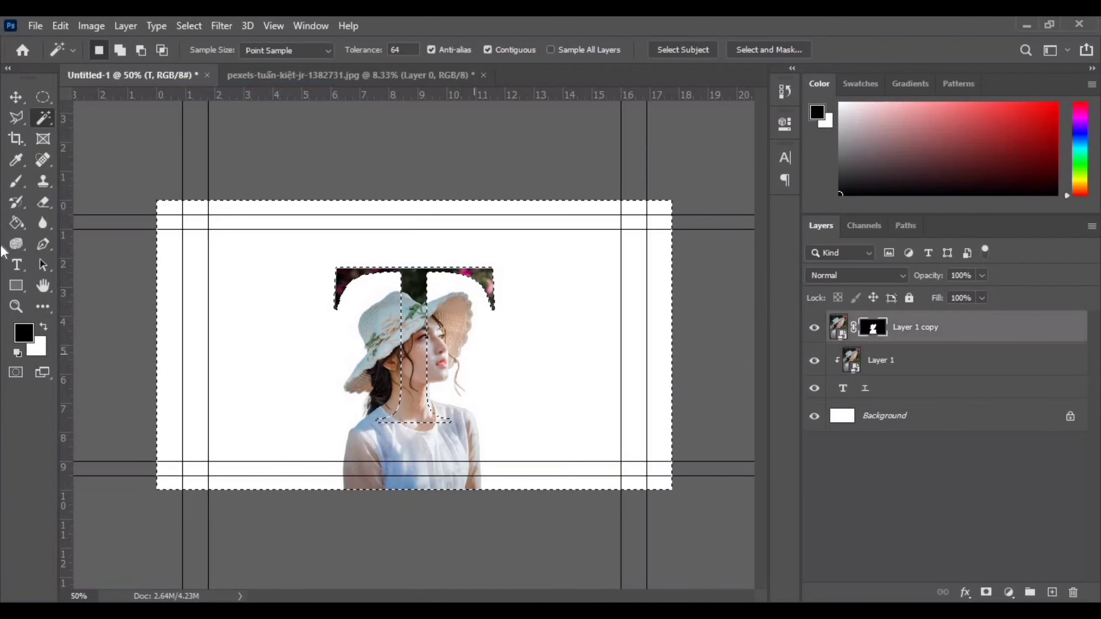
pyautogui.press('b')
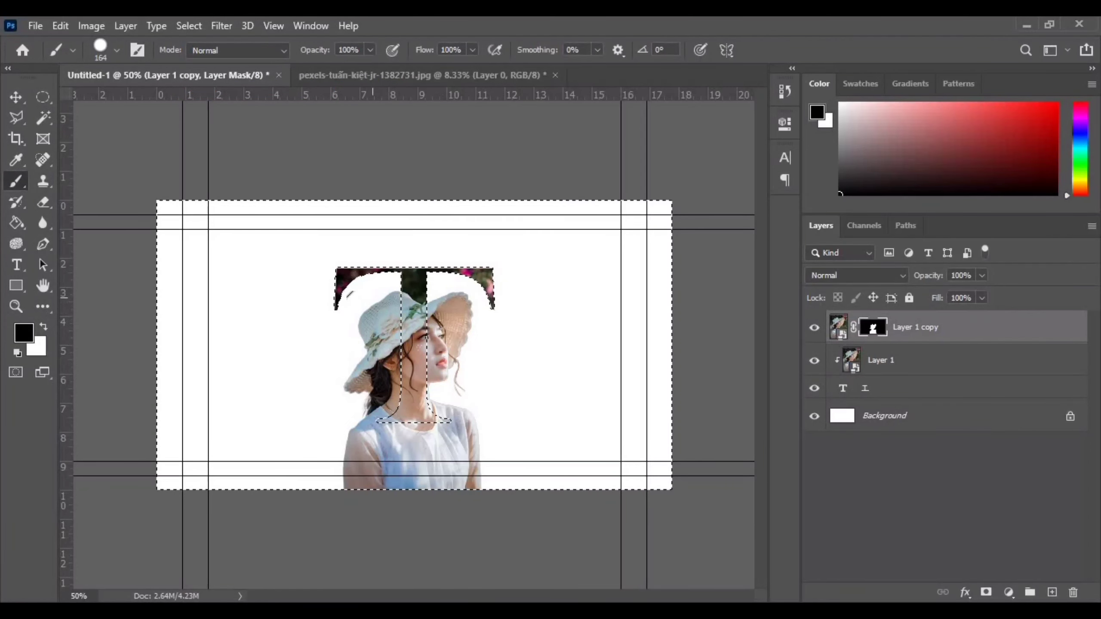
pyautogui.moveTo(353, 256); pyautogui.dragTo(355, 301)
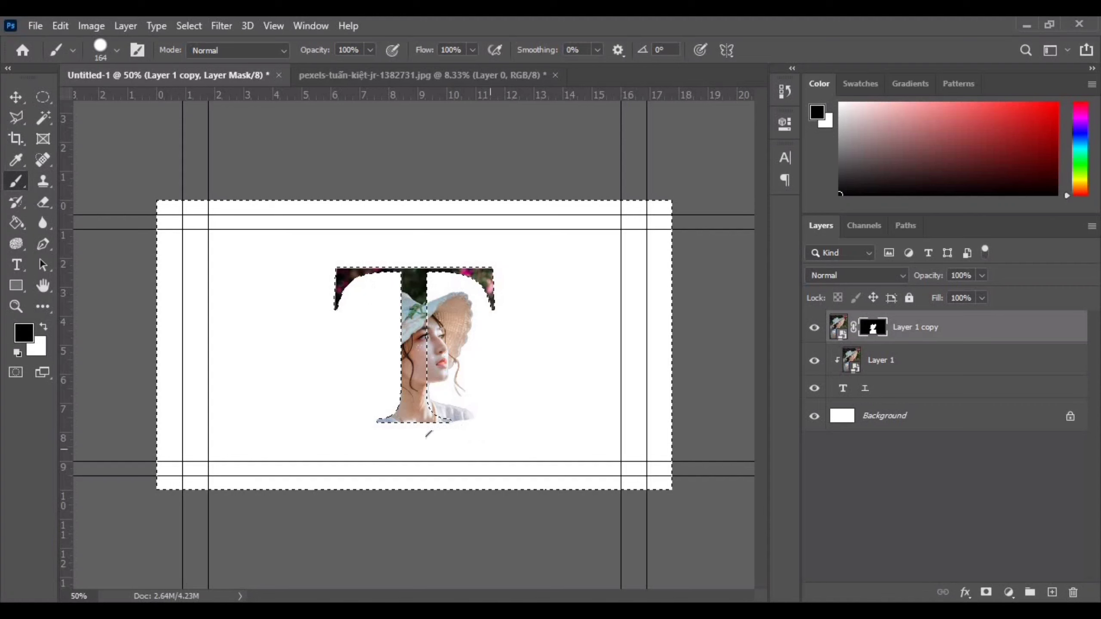
pyautogui.hotkey('ctrl', '+')
pyautogui.hotkey('ctrl', '+')
pyautogui.hotkey('ctrl', '+')
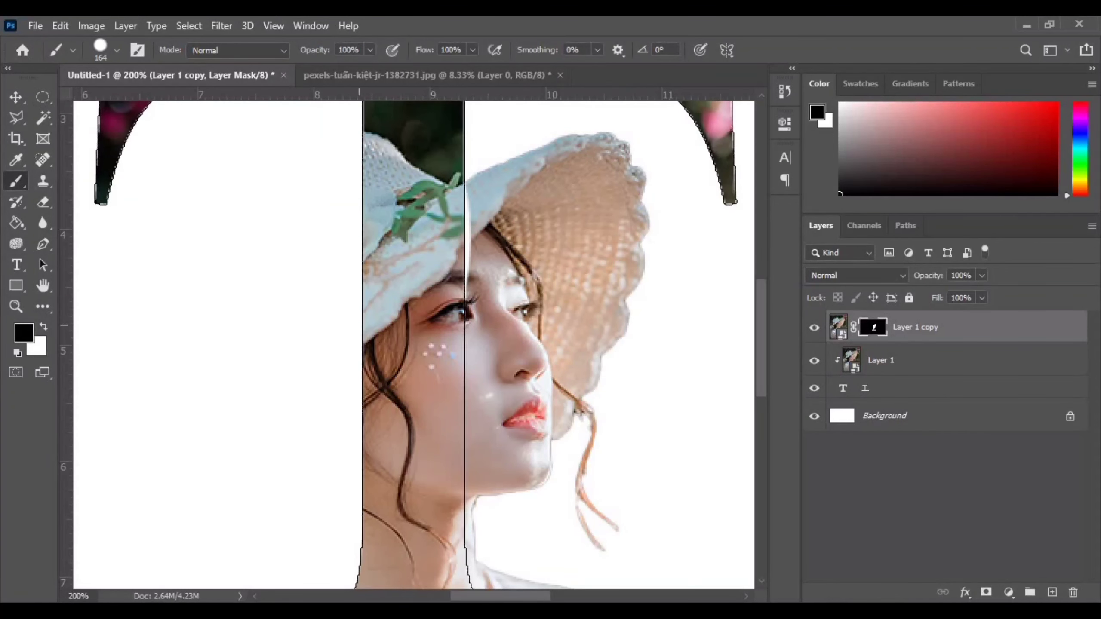
pyautogui.press('[')
pyautogui.press('[')
pyautogui.press('[')
pyautogui.press('x')
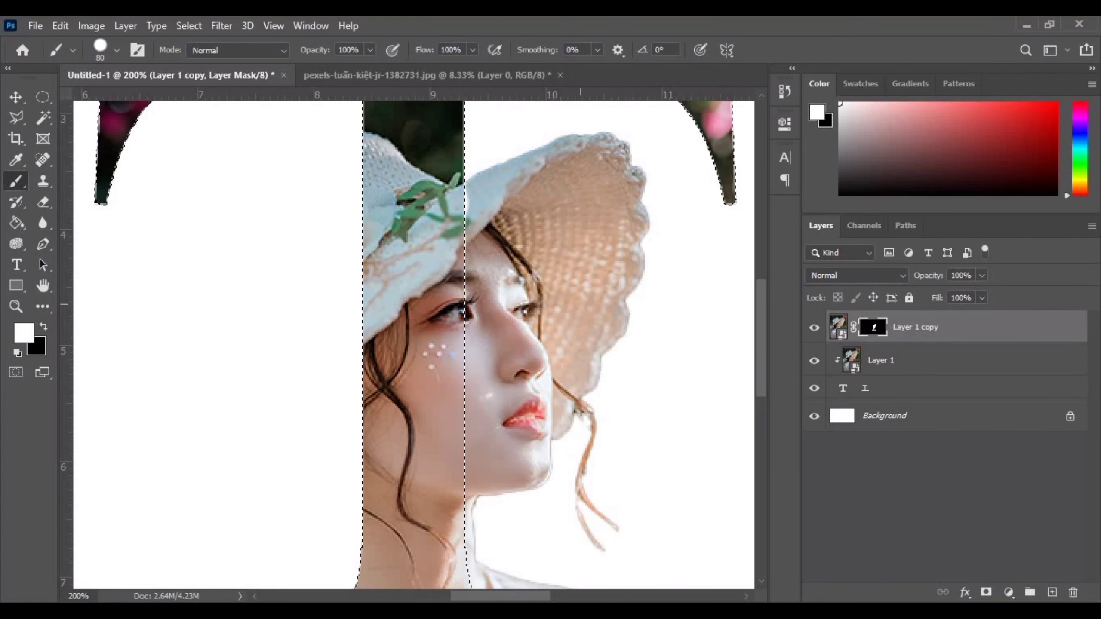
pyautogui.press('[')
pyautogui.press('[')
pyautogui.press('[')
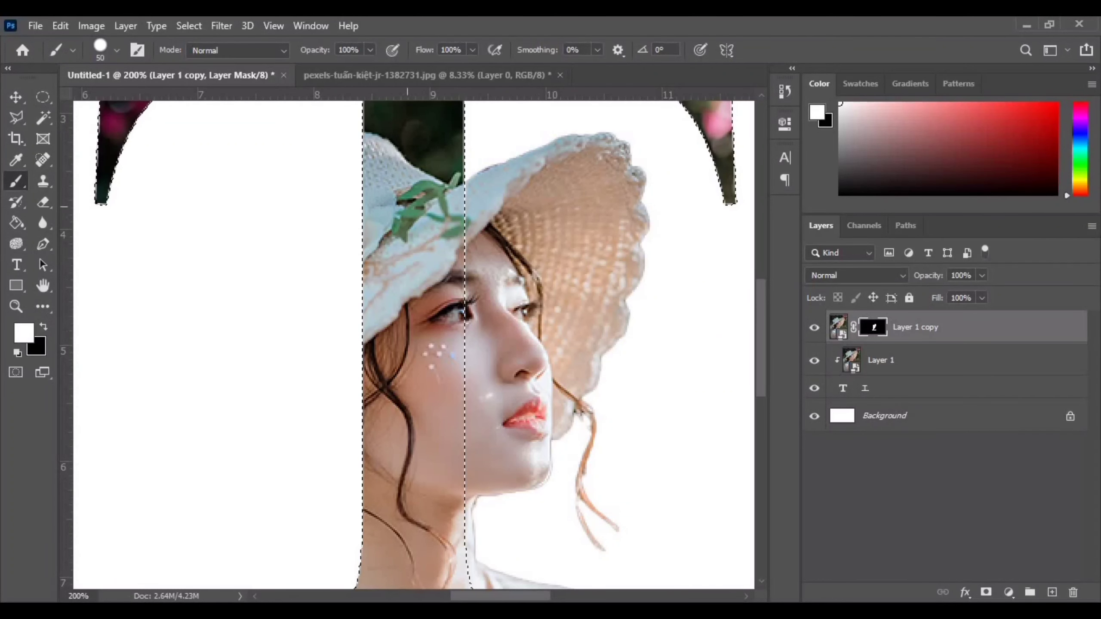
pyautogui.press('x')
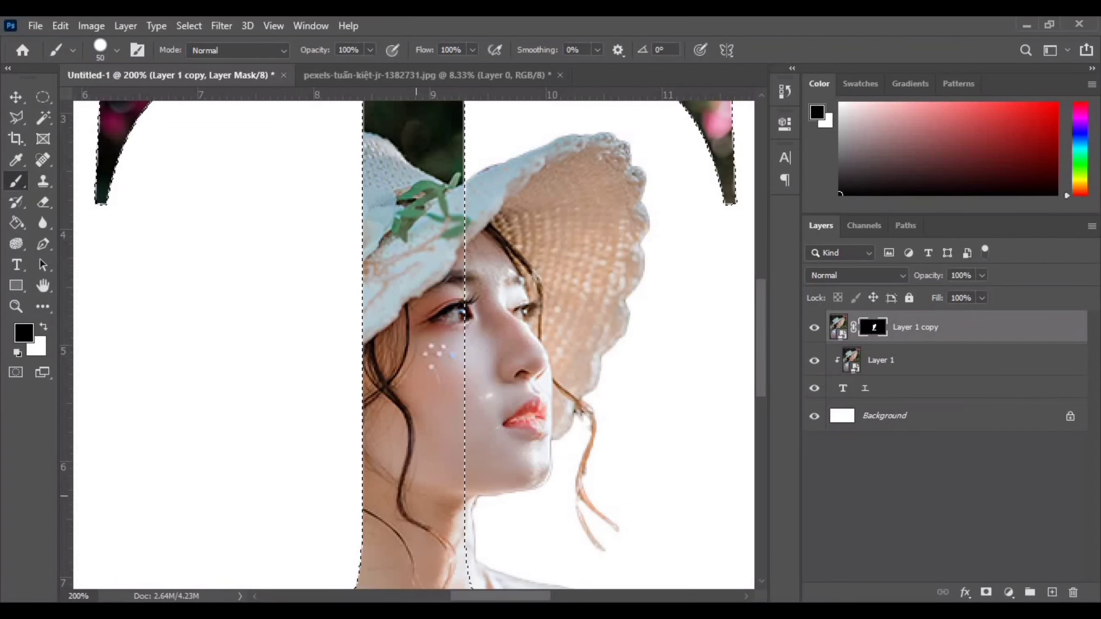
pyautogui.scroll(-4, 416, 496)
pyautogui.scroll(-1, 417, 390)
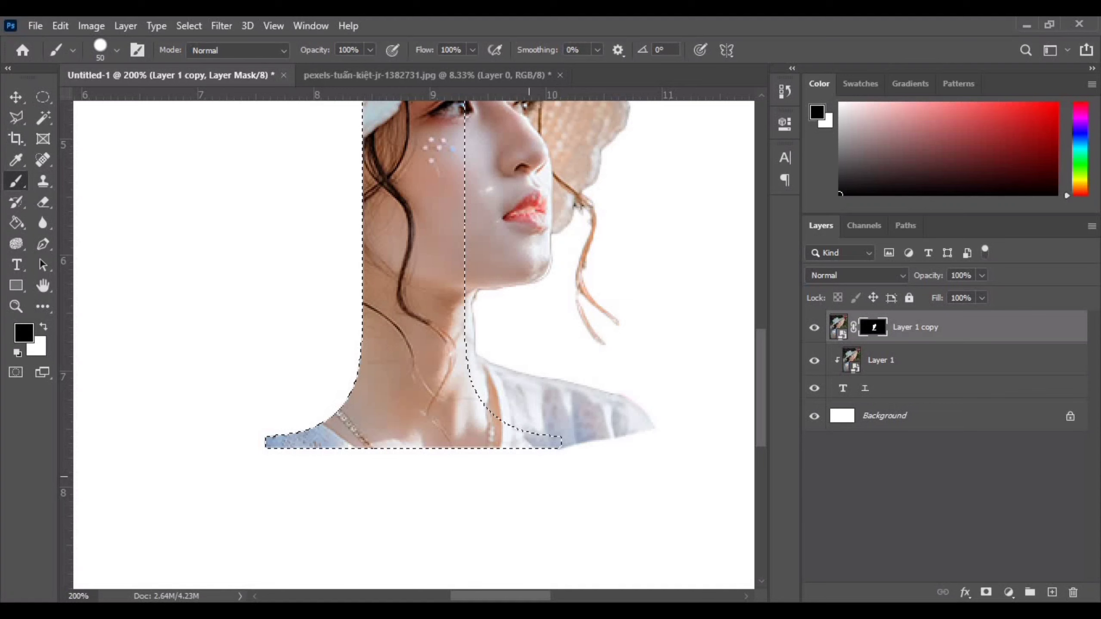
pyautogui.moveTo(646, 417)
pyautogui.mouseDown()
pyautogui.moveTo(670, 417)
pyautogui.moveTo(473, 366)
pyautogui.mouseUp()
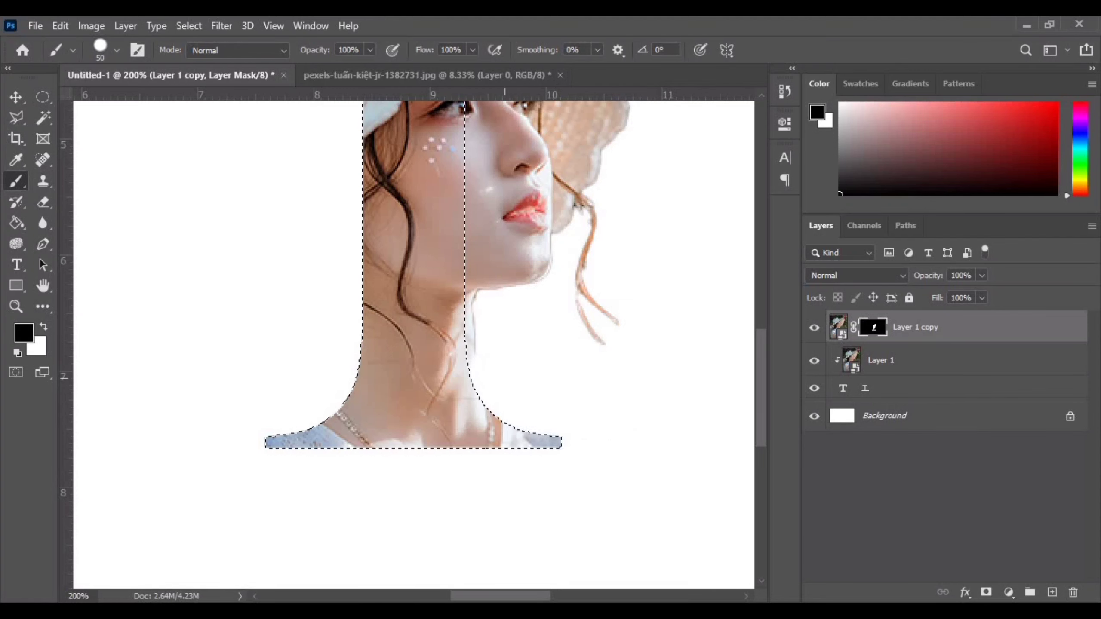
pyautogui.hotkey('ctrl', '-')
pyautogui.hotkey('ctrl', '-')
pyautogui.hotkey('ctrl', '-')
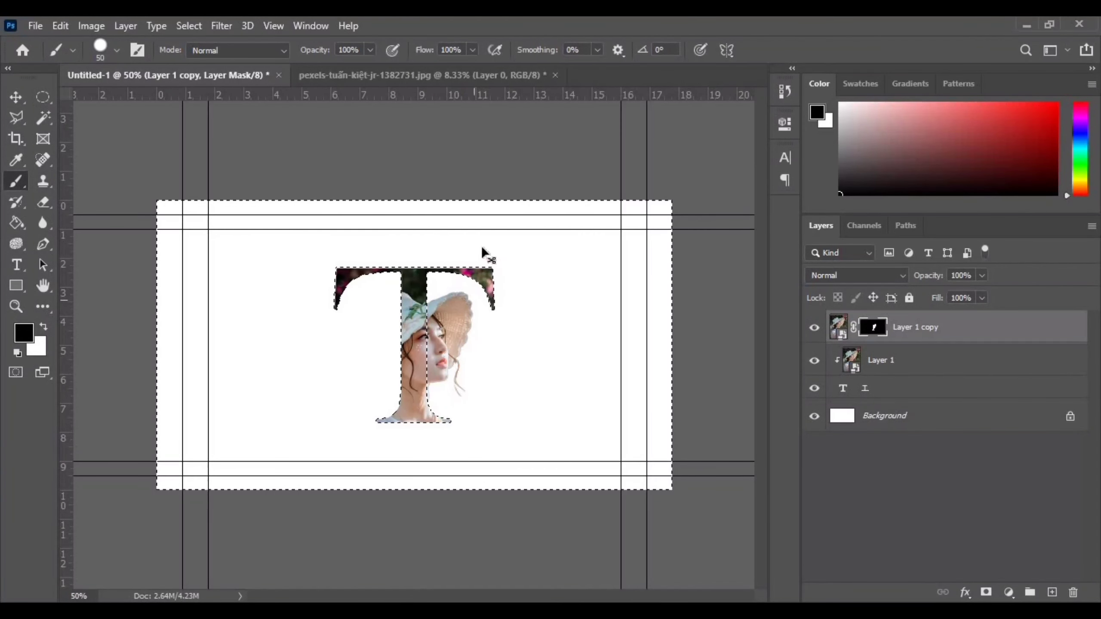
# - Stamp one large soft round black dab on the new Layer 2
pyautogui.hotkey('ctrl', 'd')
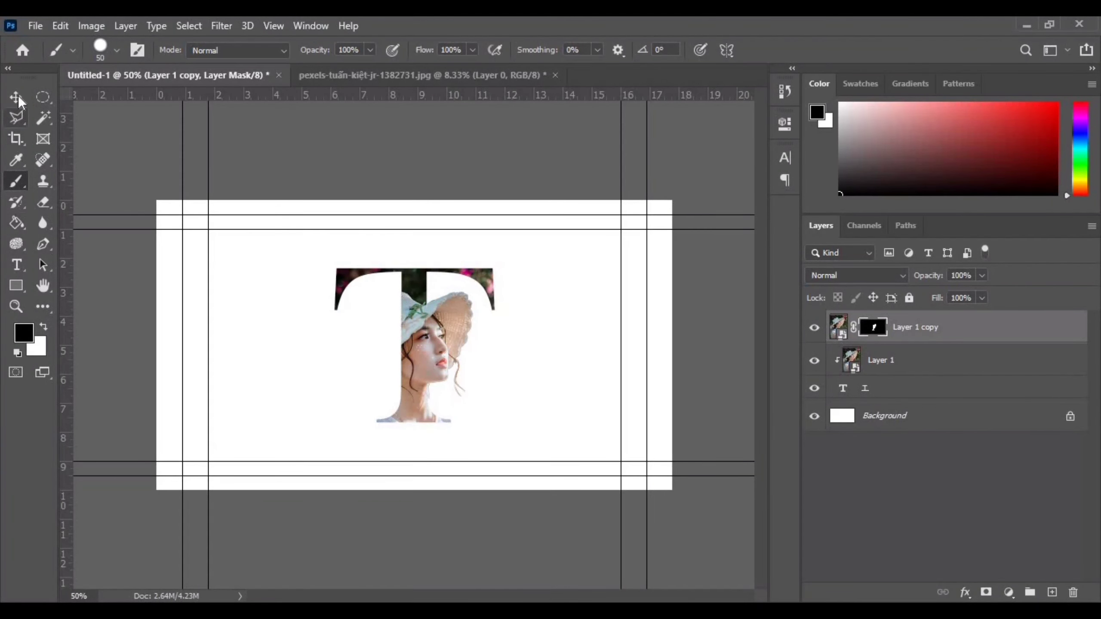
pyautogui.click(15, 97)
pyautogui.click(493, 373)
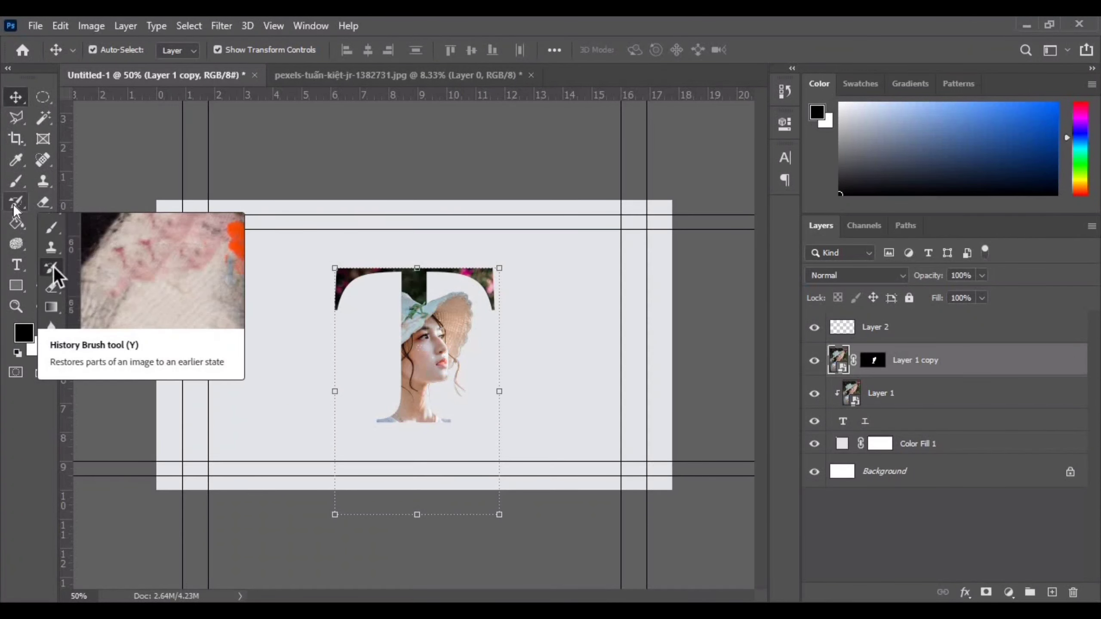
pyautogui.click(51, 227)
pyautogui.click(104, 45)
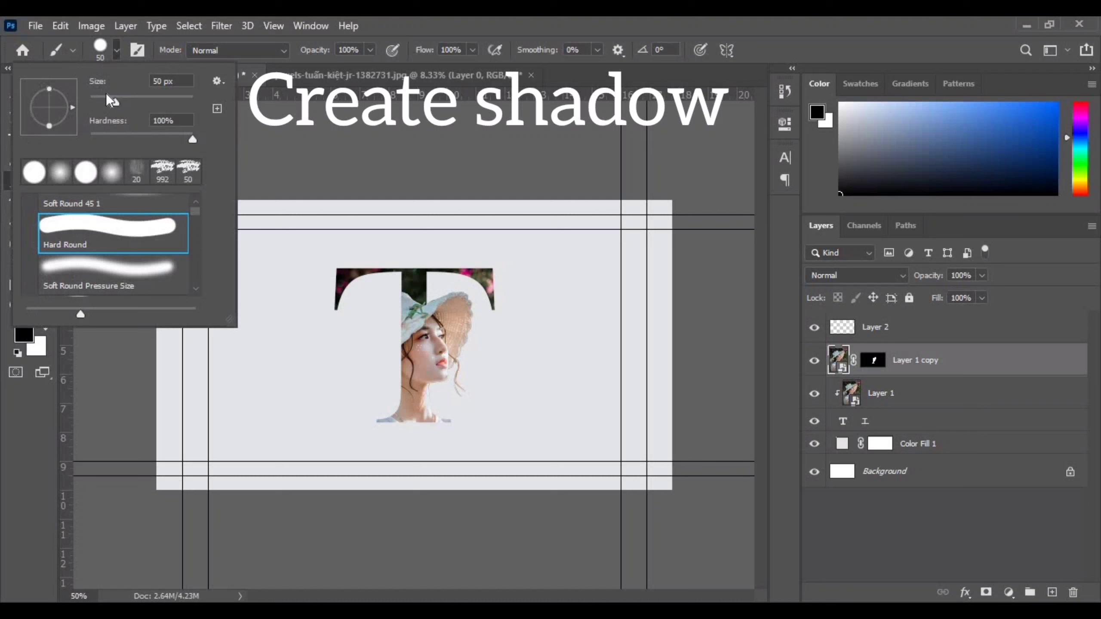
pyautogui.click(58, 174)
pyautogui.moveTo(241, 283); pyautogui.dragTo(273, 289)
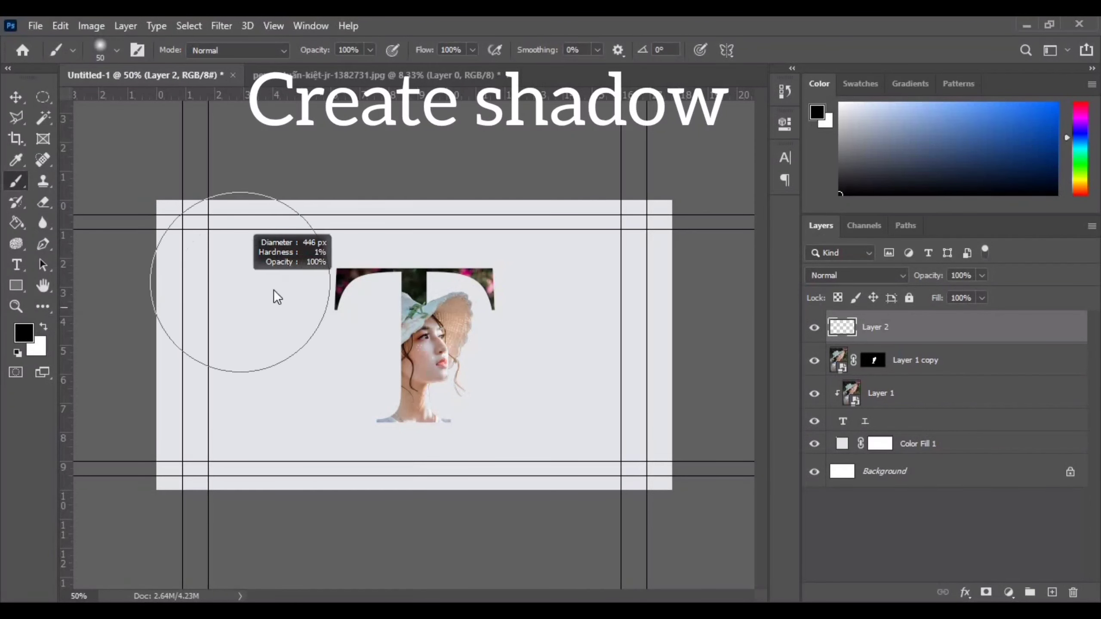
pyautogui.click(255, 398)
pyautogui.click(15, 97)
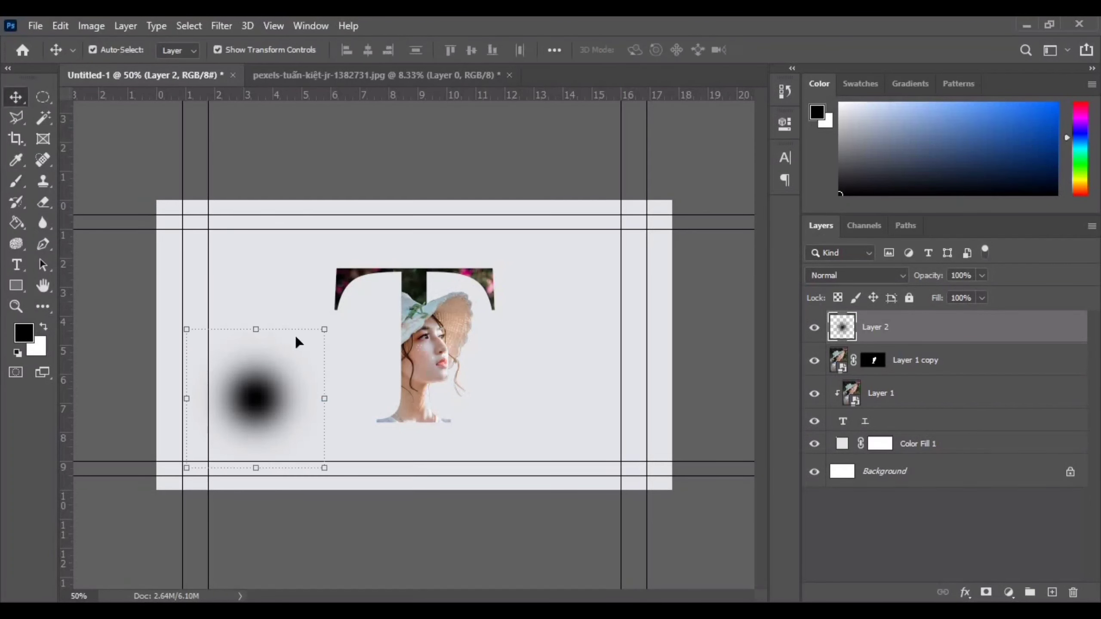
# - Squash and widen the dab into a flat shadow centred horizontally beneath the T
pyautogui.moveTo(256, 330)
pyautogui.mouseDown()
pyautogui.moveTo(275, 472)
pyautogui.moveTo(433, 465)
pyautogui.mouseUp()
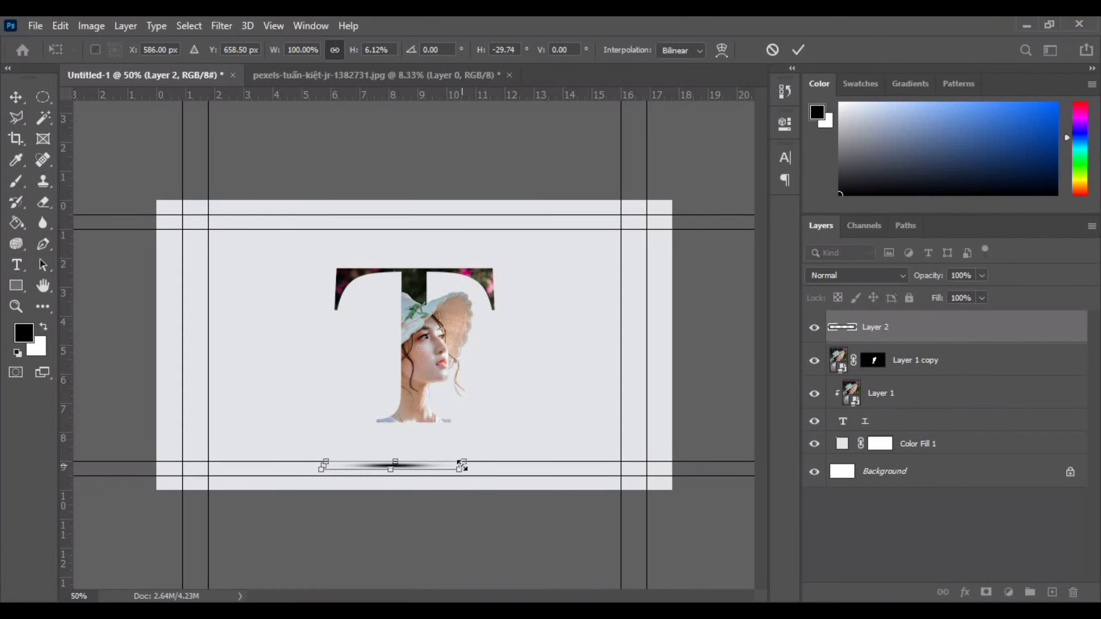
pyautogui.moveTo(462, 467)
pyautogui.mouseDown()
pyautogui.moveTo(615, 465)
pyautogui.moveTo(571, 473)
pyautogui.mouseUp()
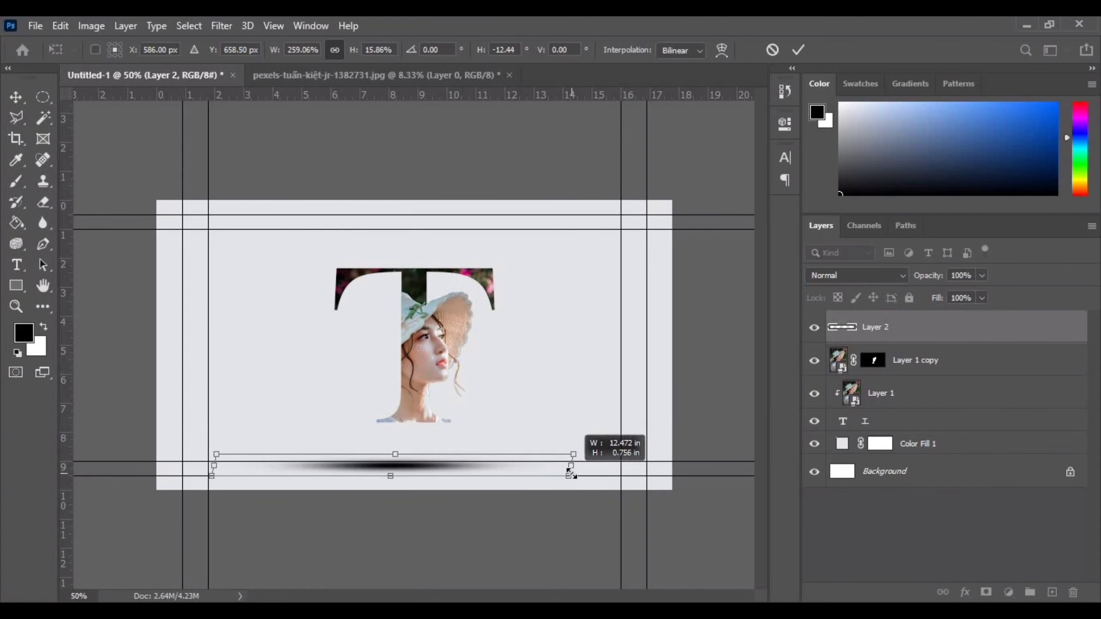
pyautogui.moveTo(418, 460); pyautogui.dragTo(429, 467)
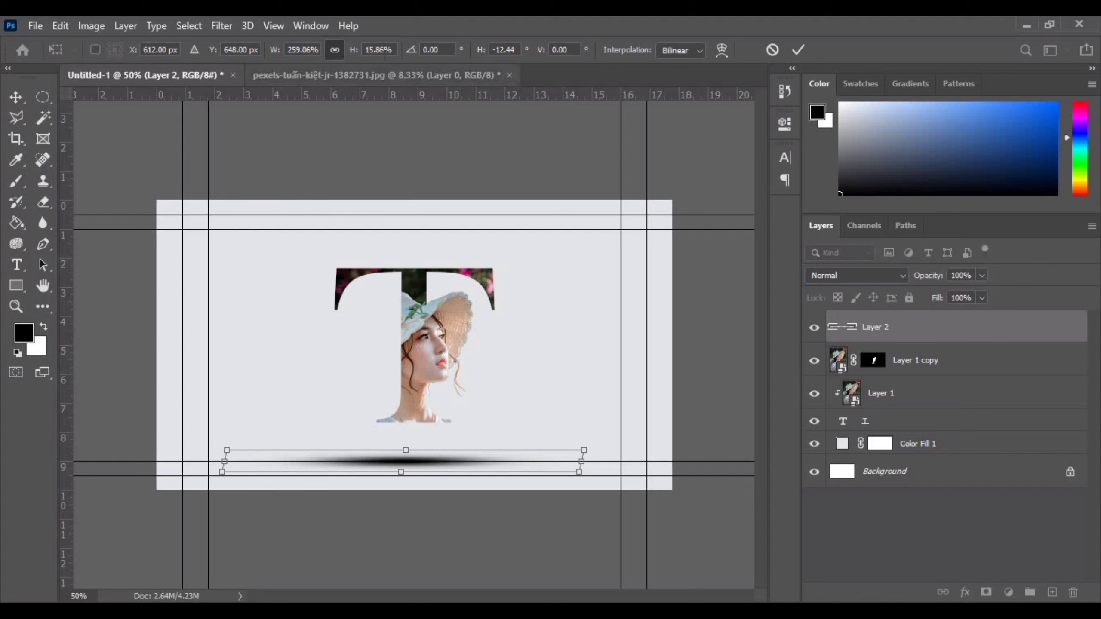
pyautogui.click(798, 50)
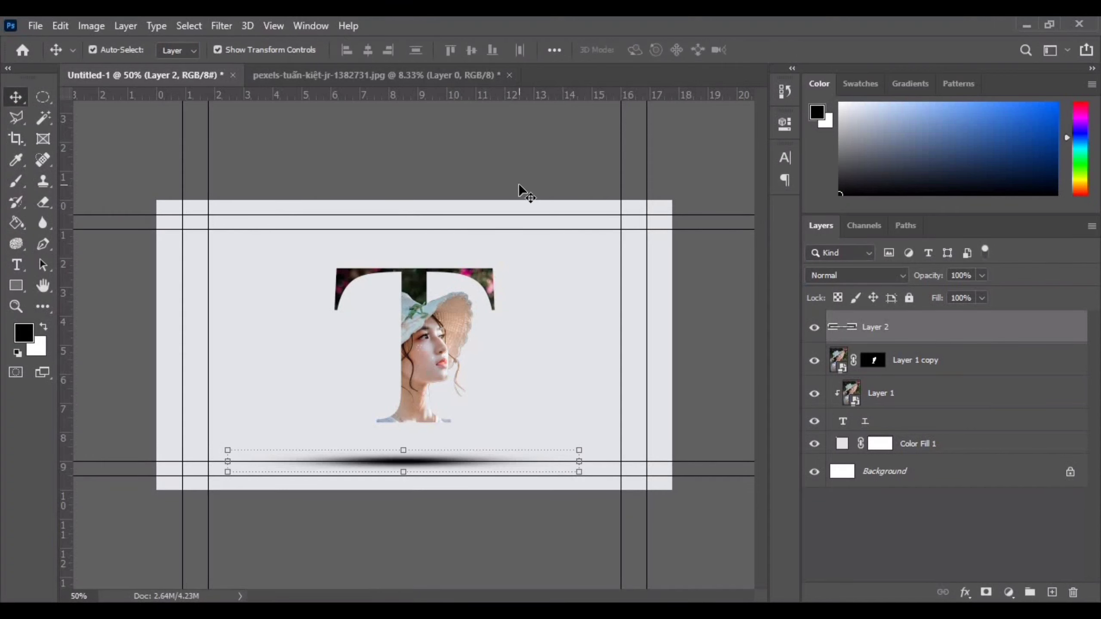
pyautogui.hotkey('ctrl', 'a')
pyautogui.click(368, 50)
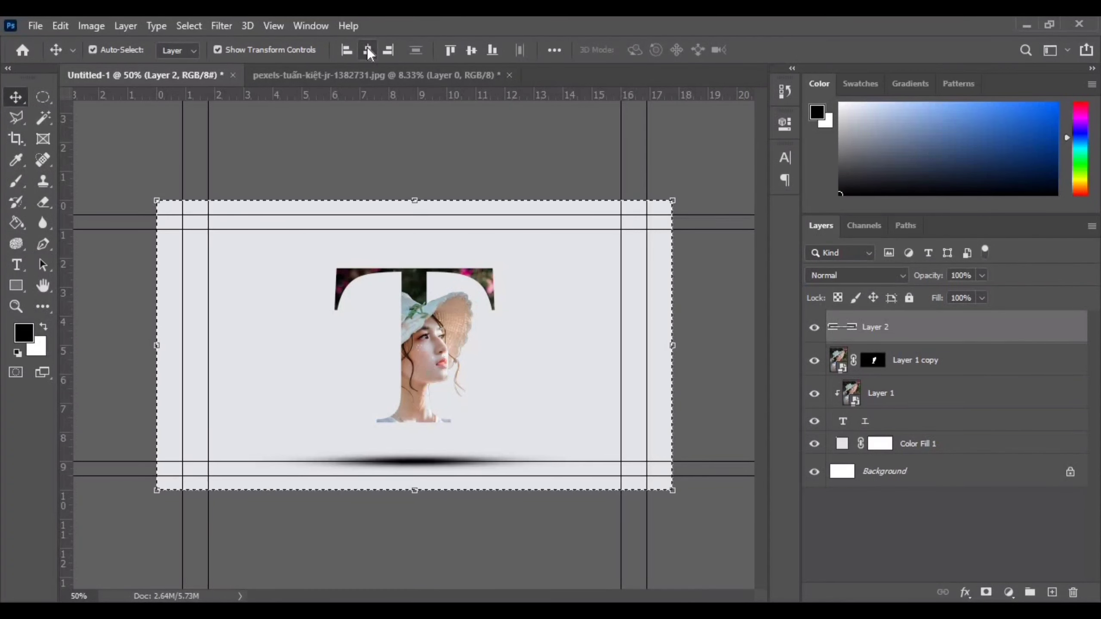
pyautogui.hotkey('ctrl', 'd')
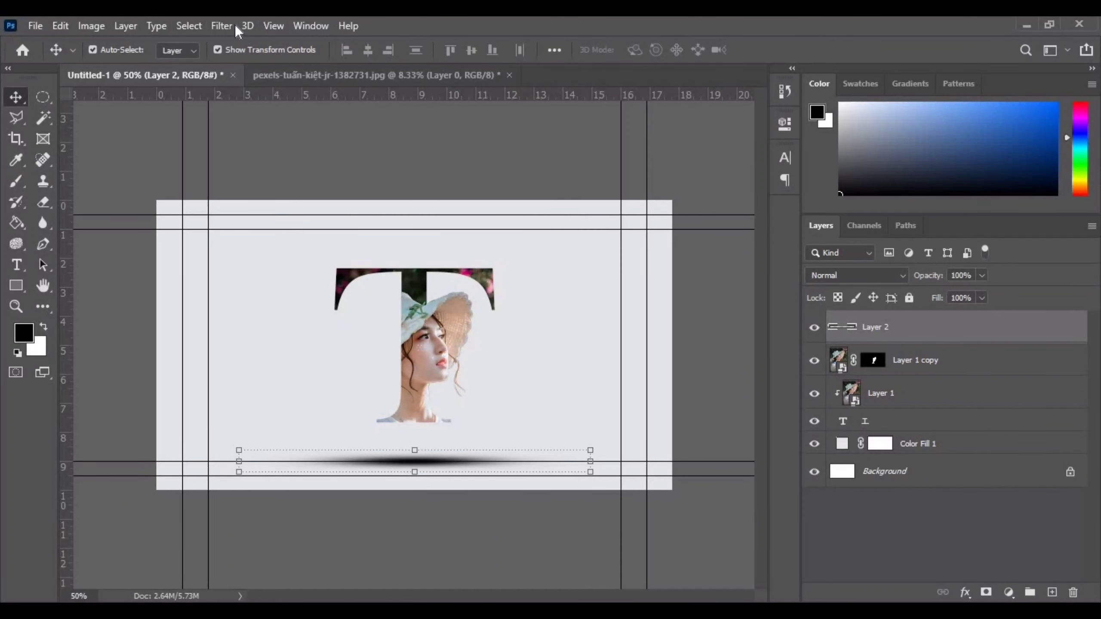
# - Apply a 9 px Gaussian Blur to the shadow and set Layer 2 to 74% opacity
pyautogui.click(235, 25)
pyautogui.click(463, 271)
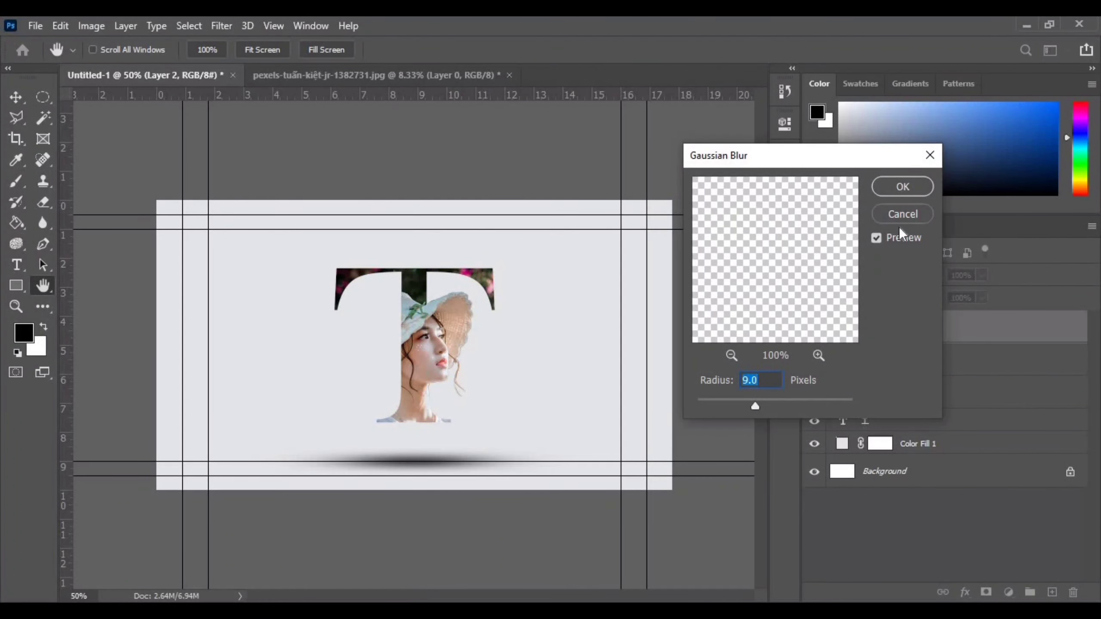
pyautogui.press('Return')
pyautogui.moveTo(961, 300); pyautogui.dragTo(965, 297)
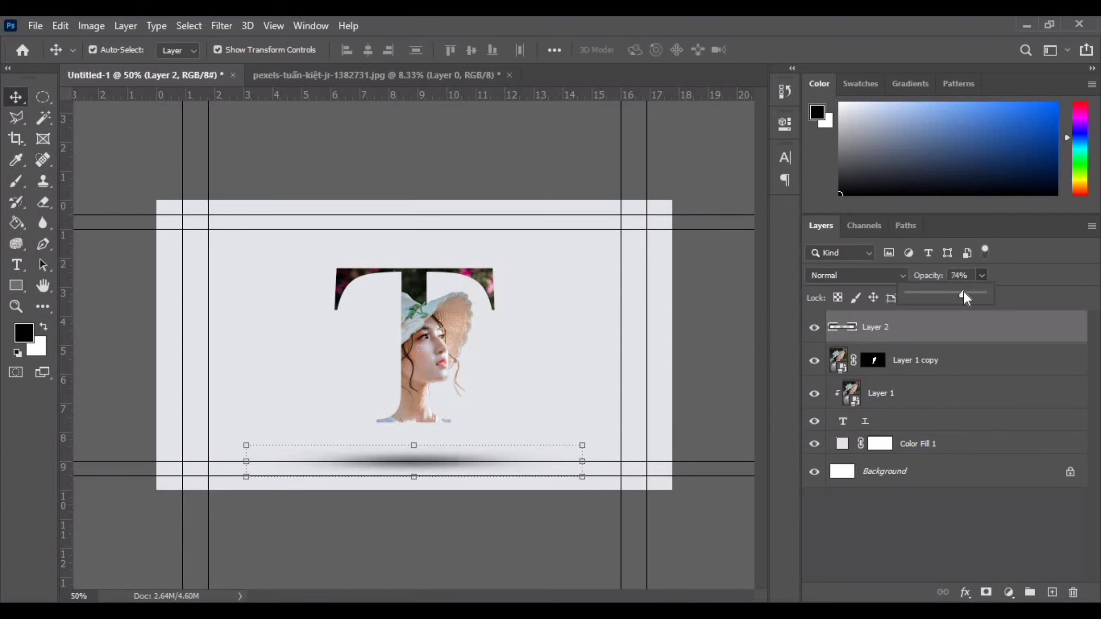
pyautogui.click(546, 143)
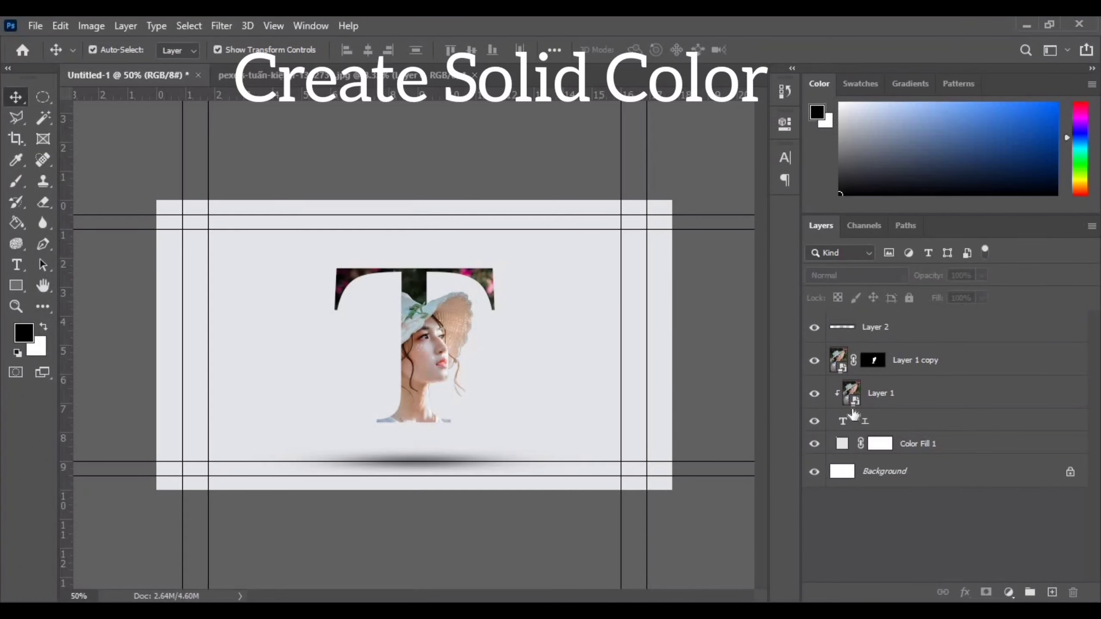
# - Add a white Stroke layer style to the T through Blending Options
pyautogui.click(843, 422)
pyautogui.rightClick(843, 423)
pyautogui.click(867, 106)
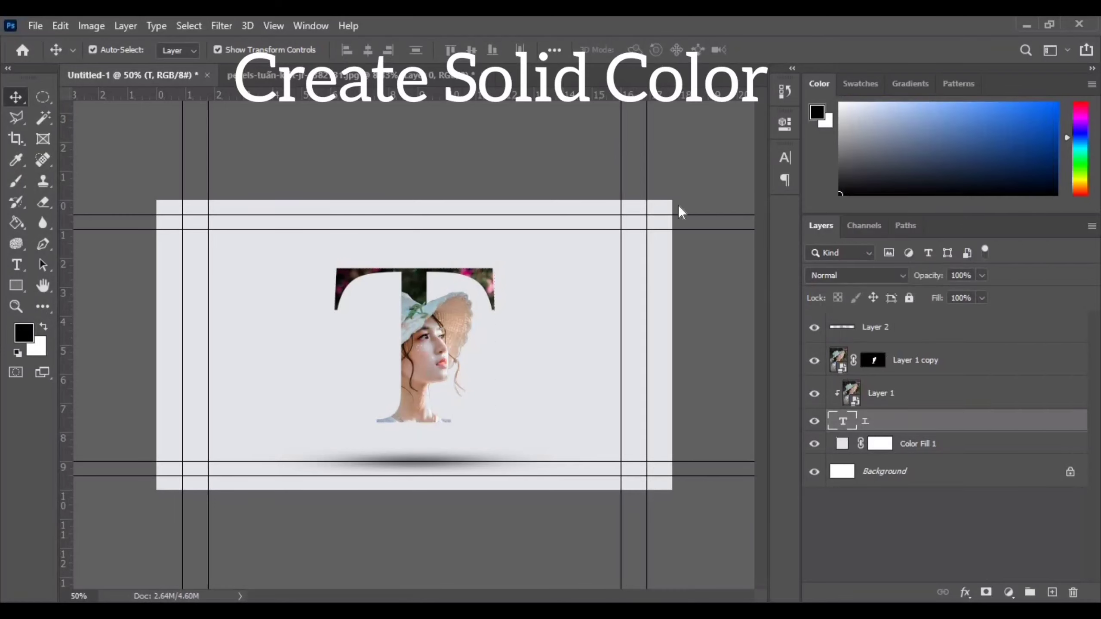
pyautogui.click(531, 240)
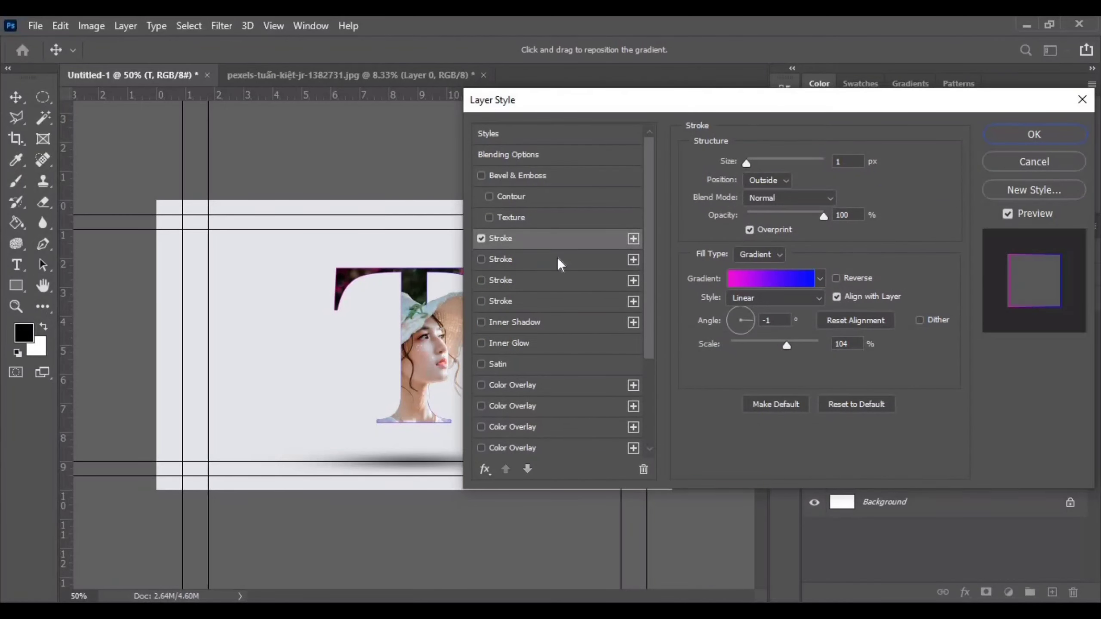
pyautogui.click(507, 260)
pyautogui.click(481, 238)
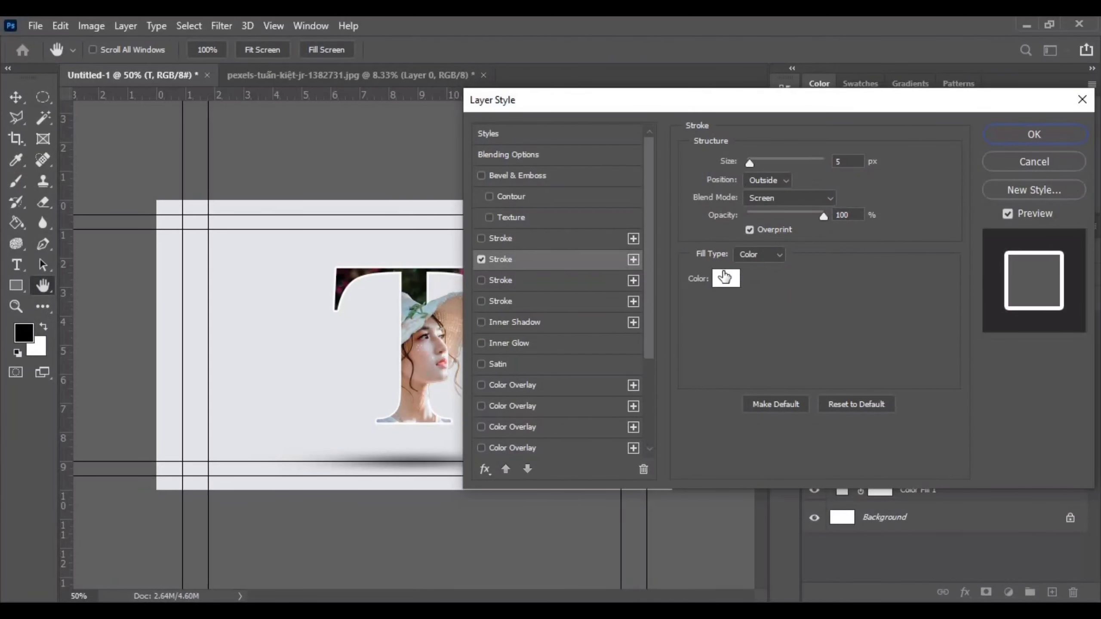
# - Turn the background fill peach #cdaa91 sampled from the hat and set the stroke to 4 px
pyautogui.click(724, 277)
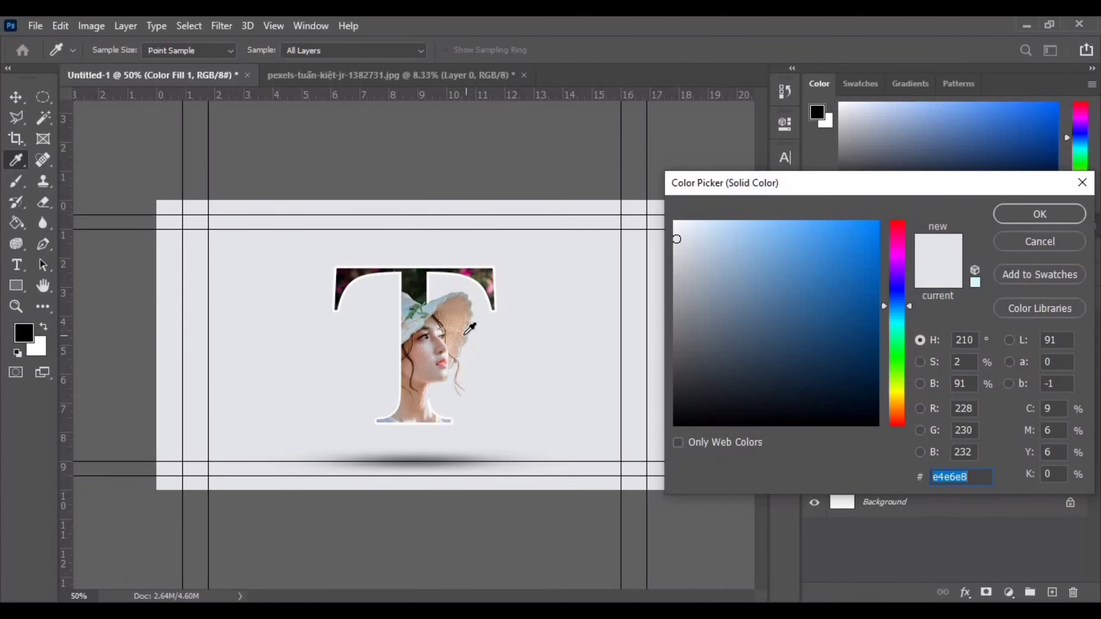
pyautogui.click(462, 332)
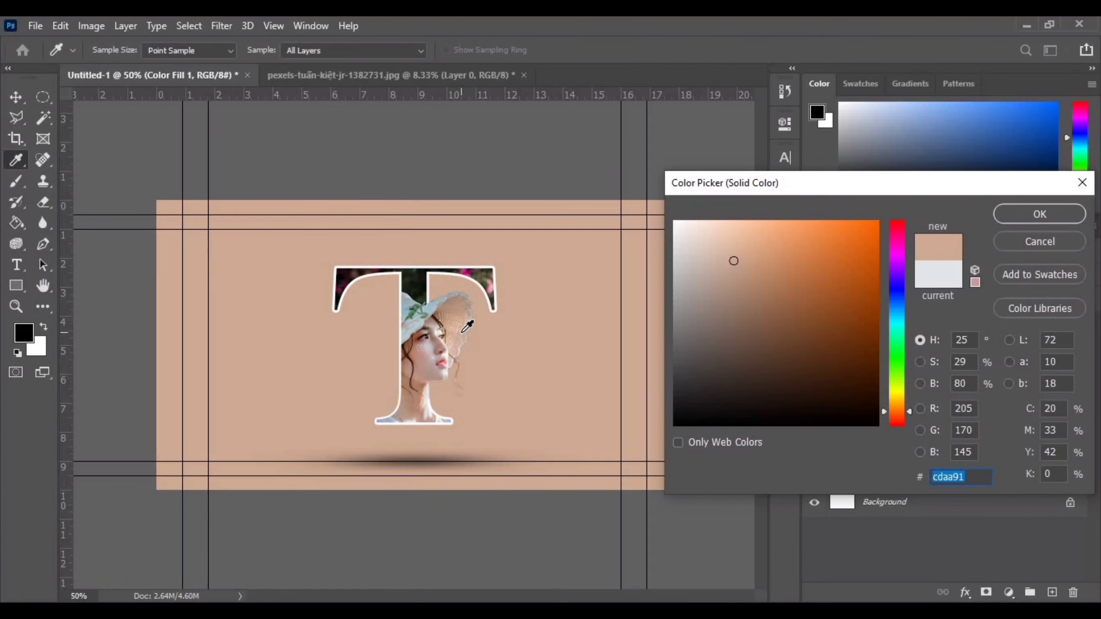
pyautogui.click(1057, 211)
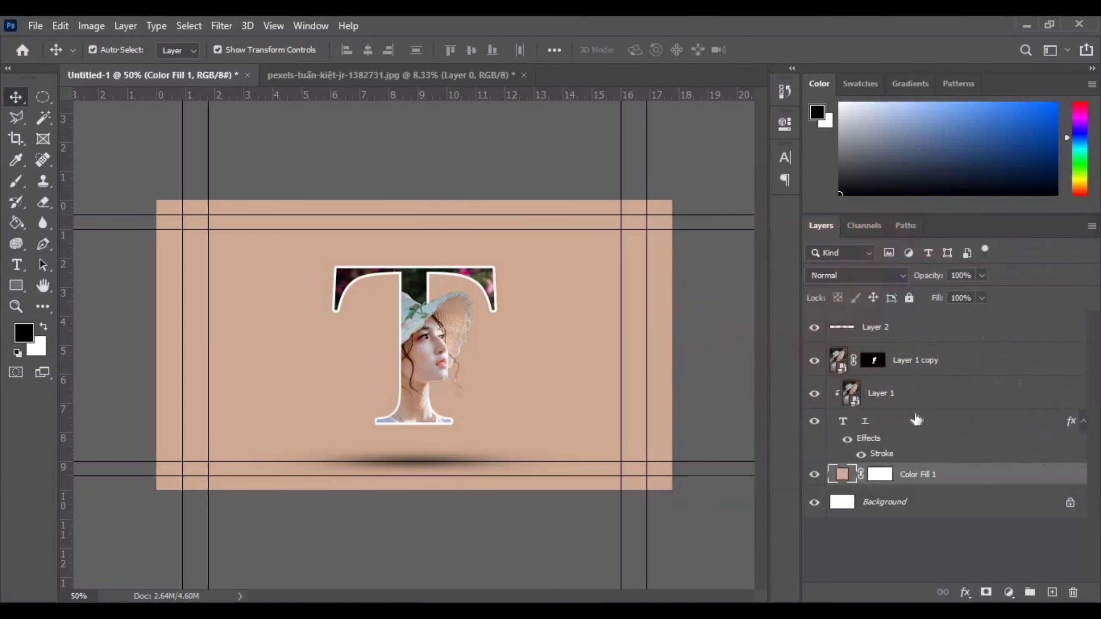
pyautogui.doubleClick(860, 454)
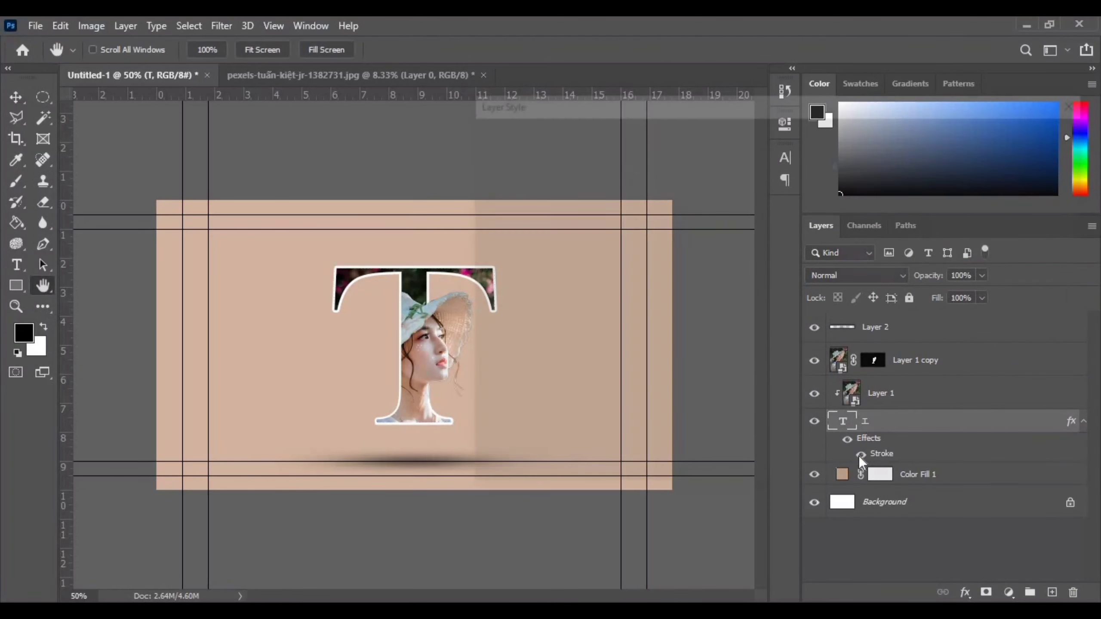
pyautogui.moveTo(750, 163); pyautogui.dragTo(749, 164)
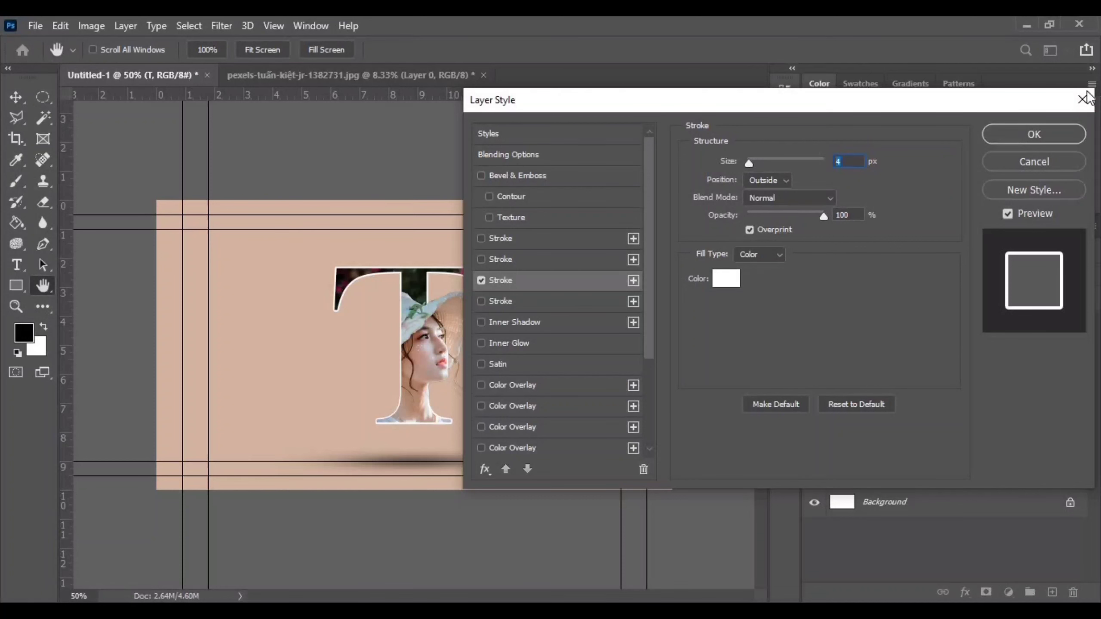
pyautogui.click(1035, 135)
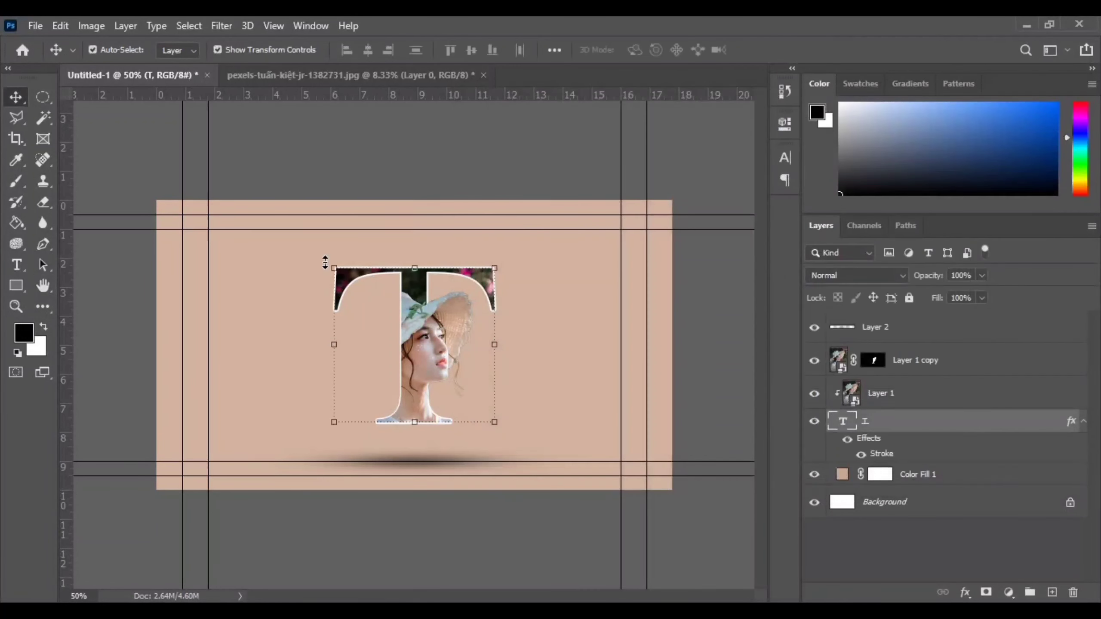
pyautogui.click(549, 145)
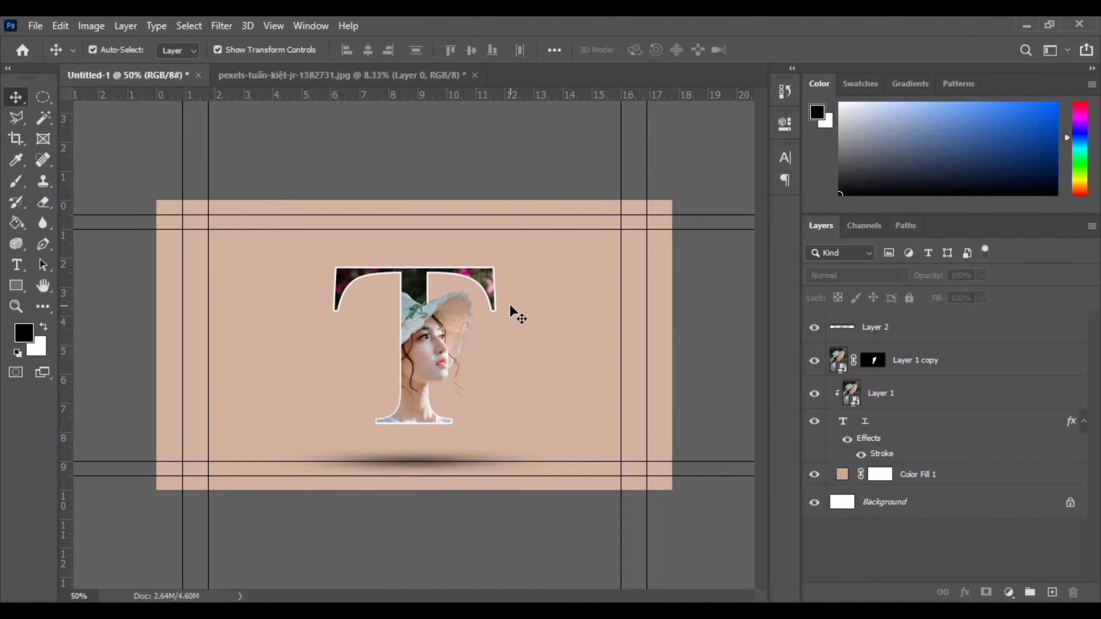
pyautogui.rightClick(847, 452)
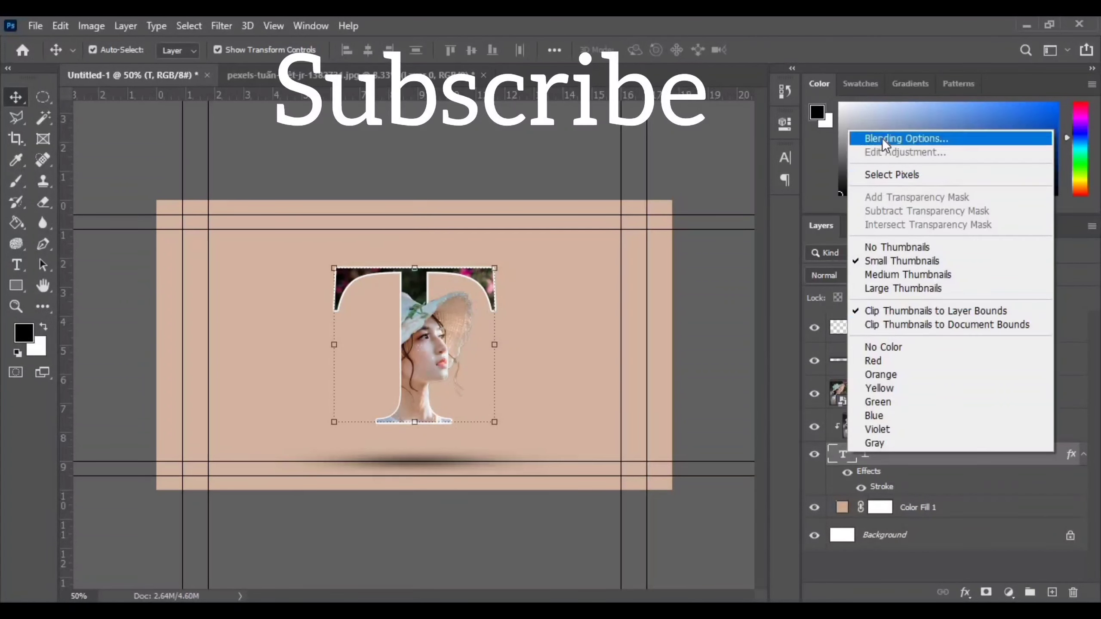